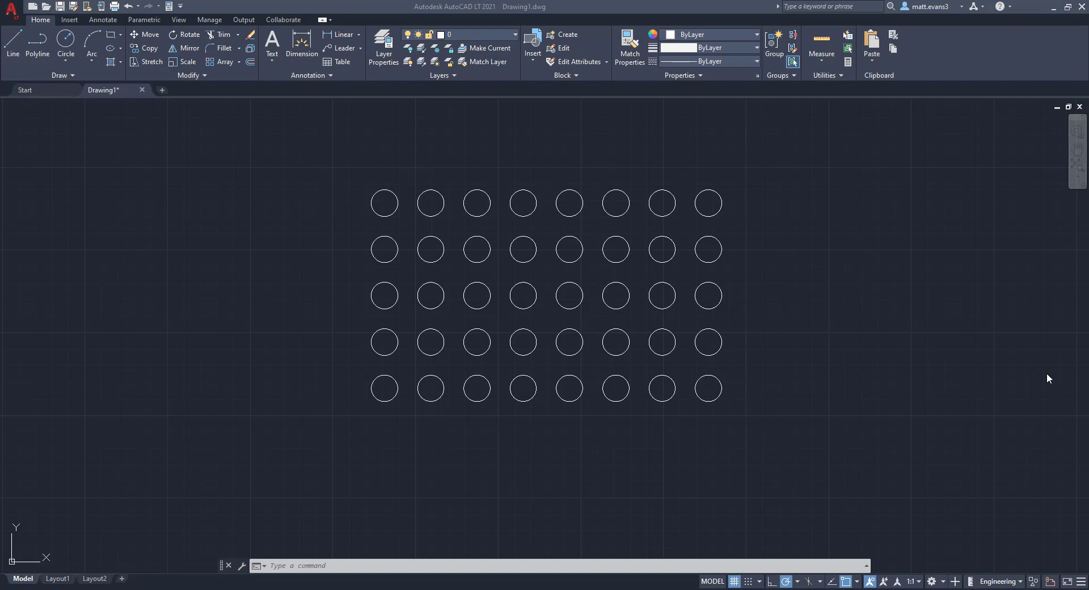
- Explode the conference table block with its chairs into separate objects using the EXPLODE command
left_click(1029, 386)
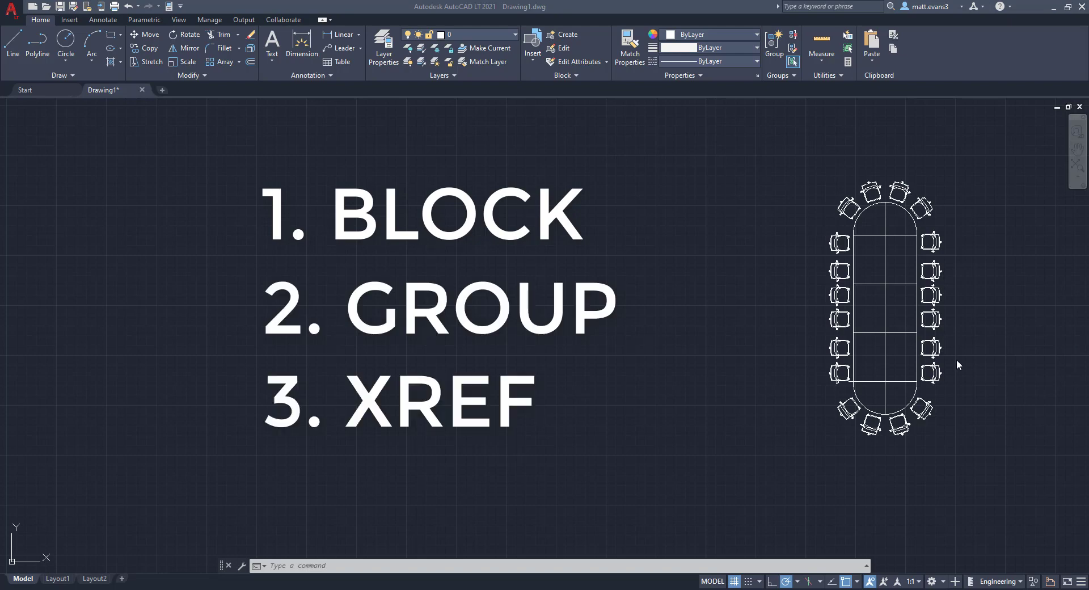
mouse_move(1018, 407)
middle_mouse_down()
mouse_move(640, 418)
mouse_move(715, 394)
middle_mouse_up()
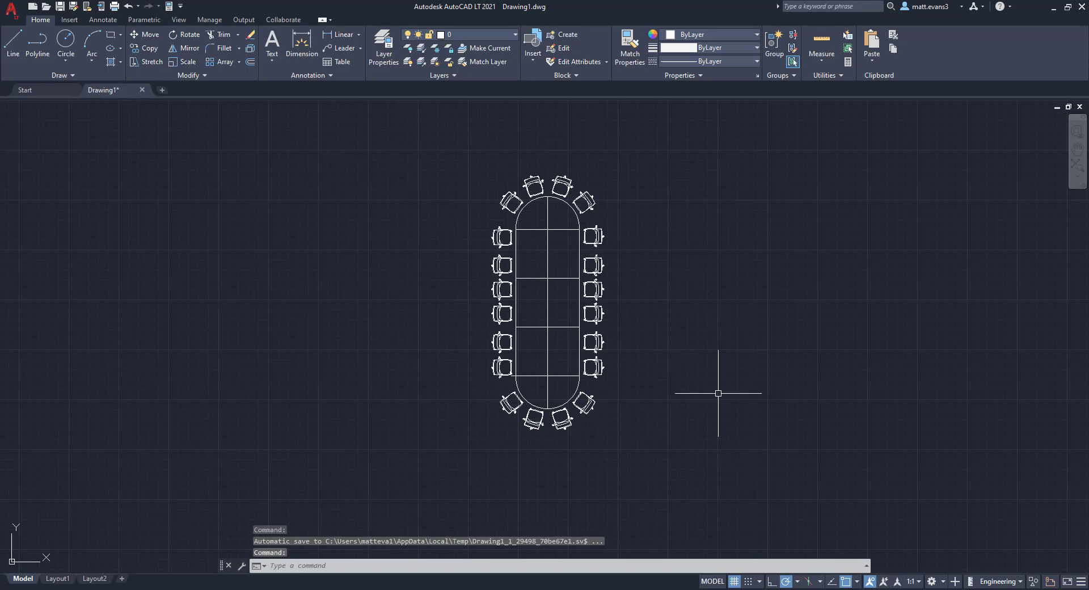
left_click(602, 369)
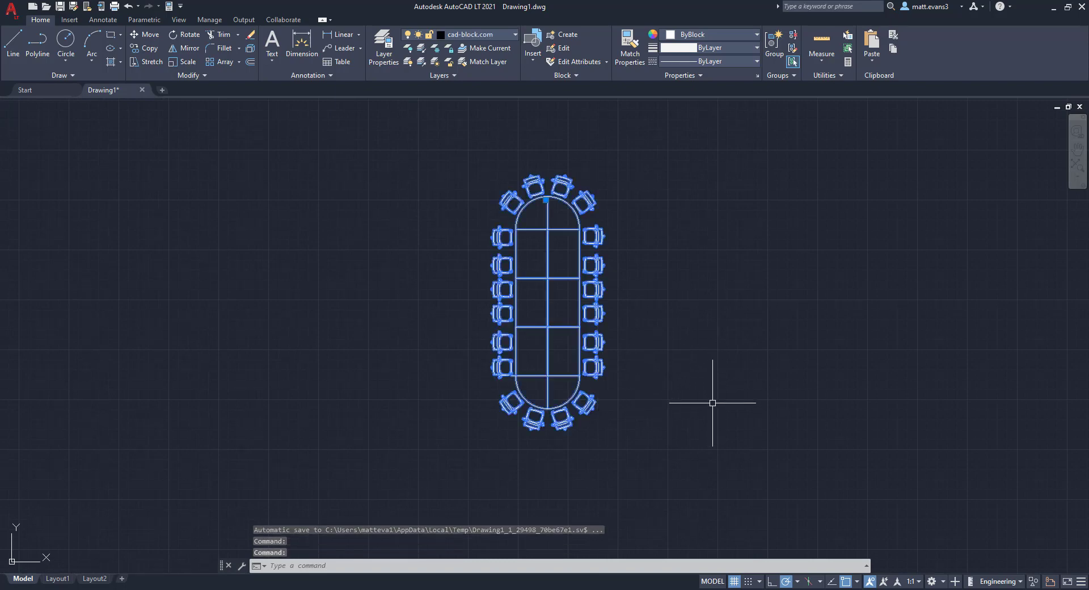
key("Escape")
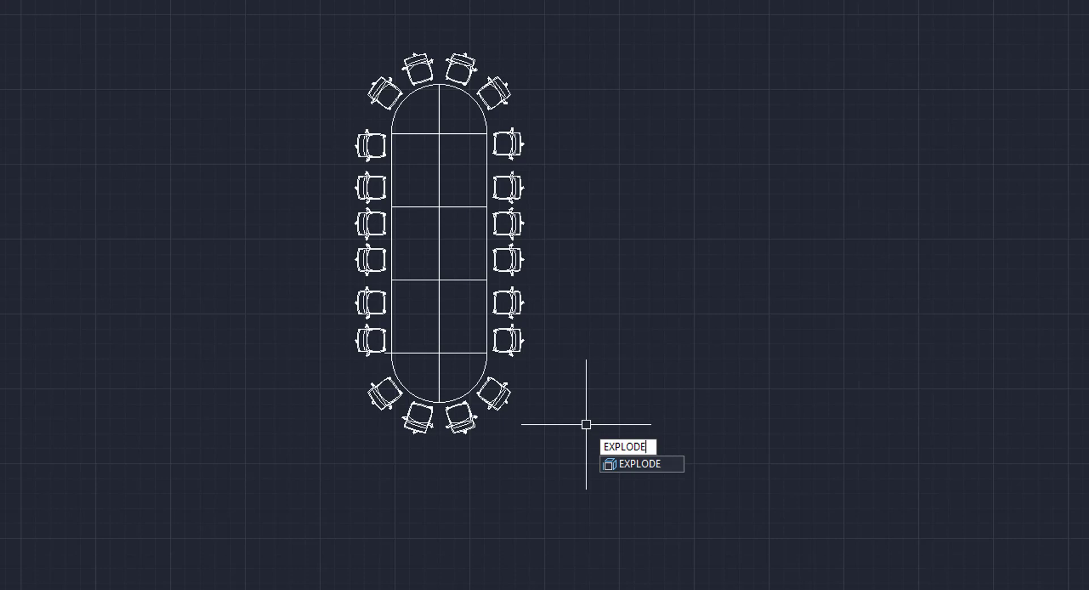
key("Return")
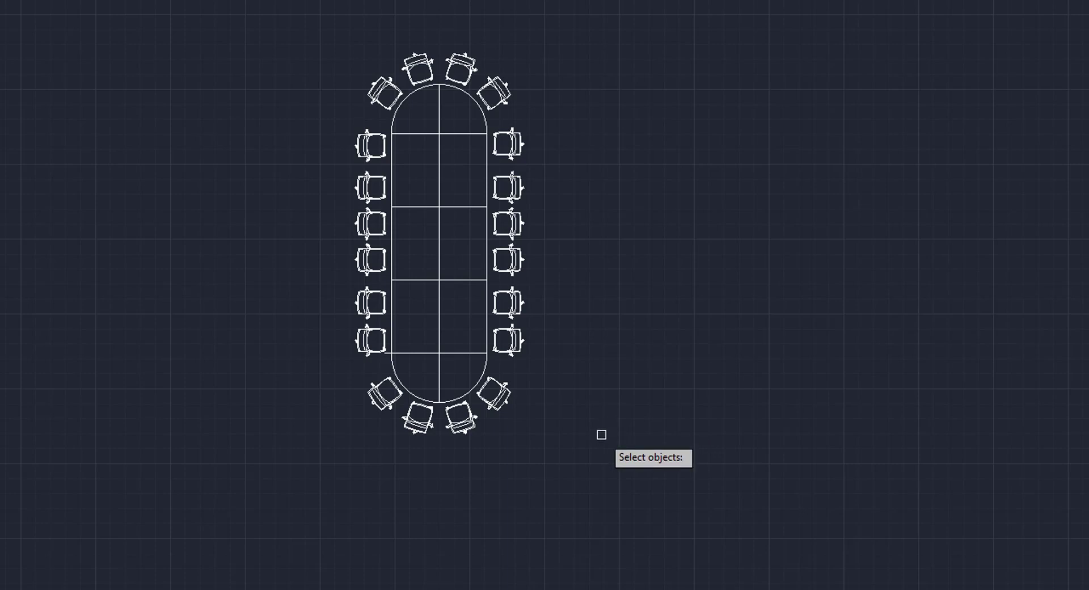
left_click(517, 346)
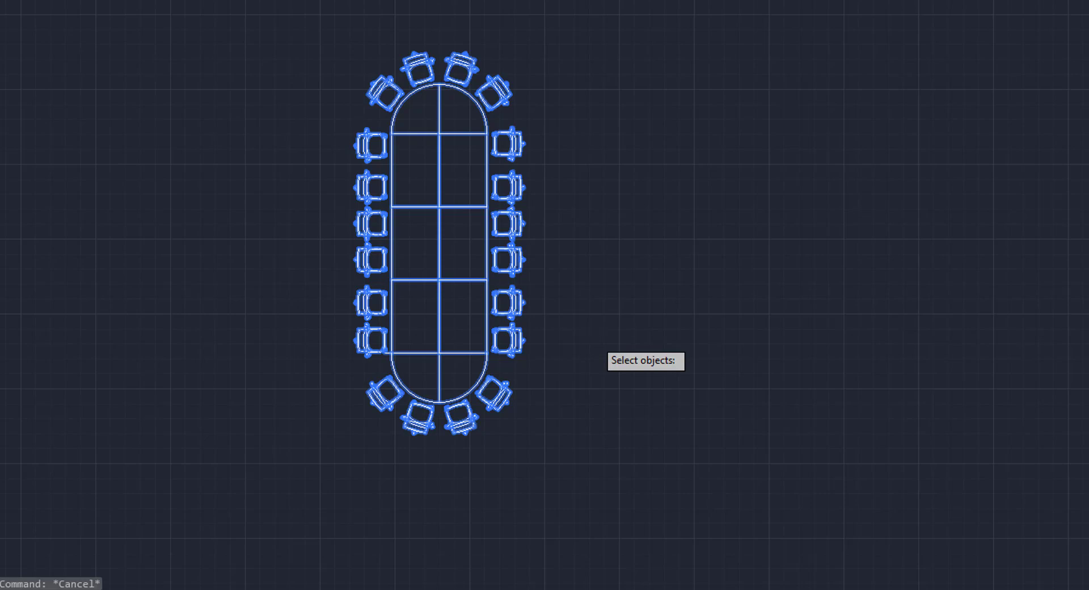
key("Return")
- Select a single short line on a chair's caster to check that it is a separate object, and clear the selection
scroll(523, 344, "up", 4)
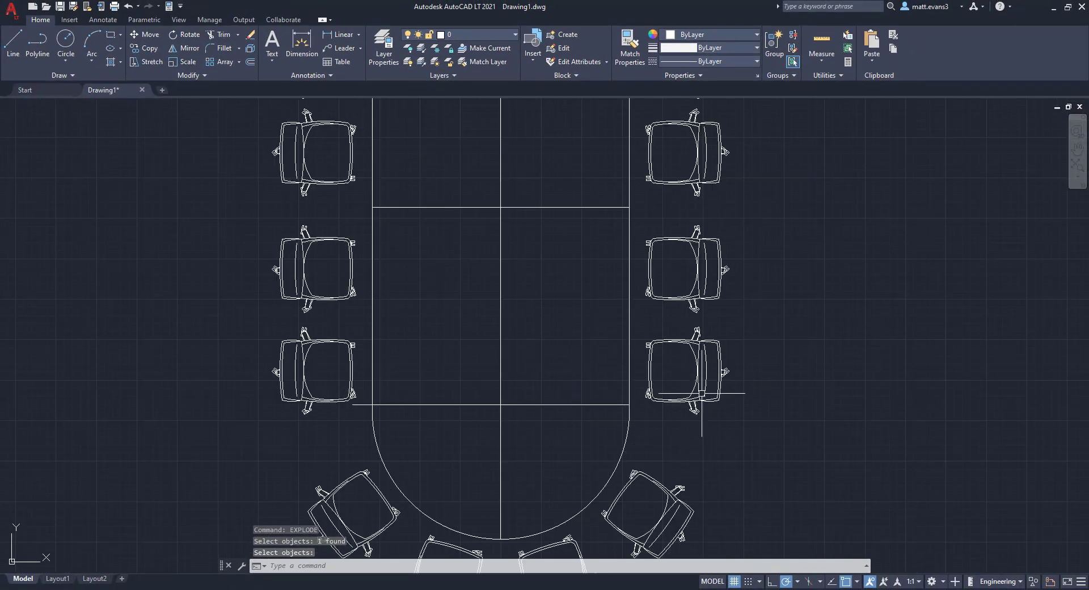
scroll(699, 417, "up", 8)
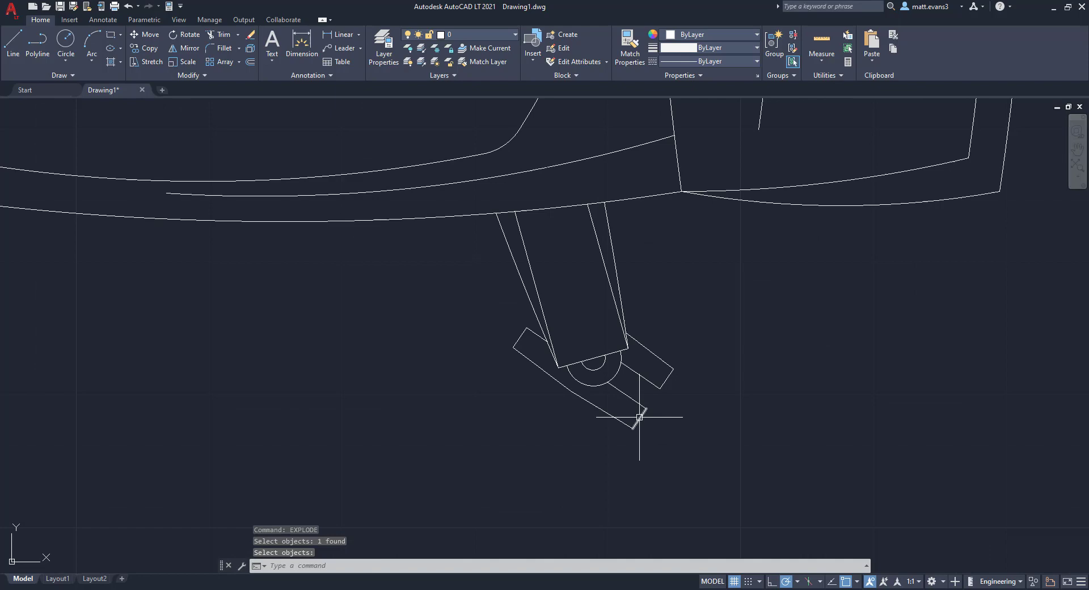
left_click(640, 417)
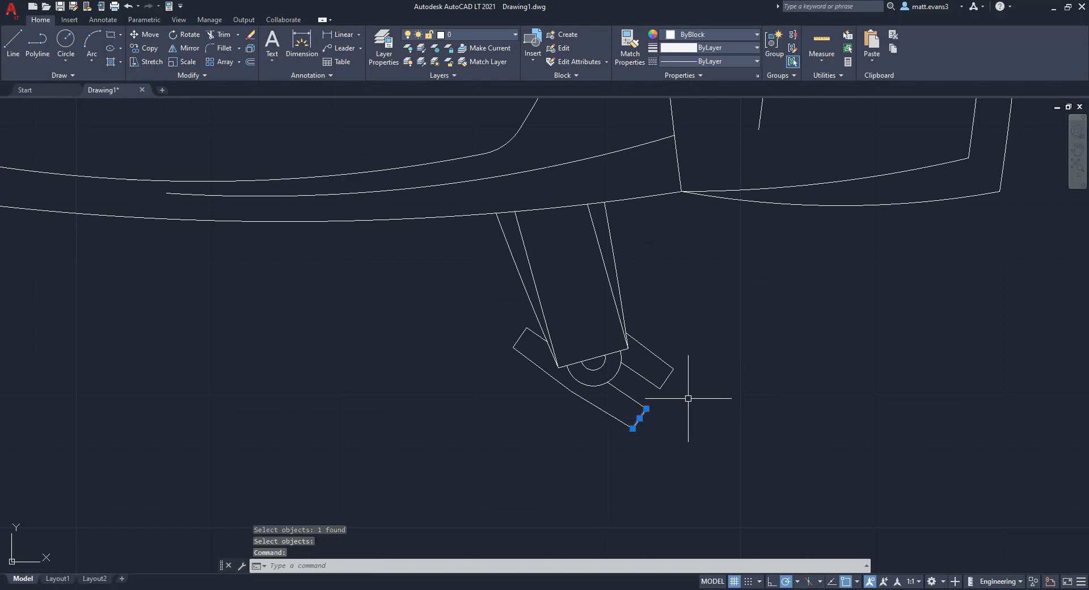
key("Escape")
scroll(637, 461, "down", 5)
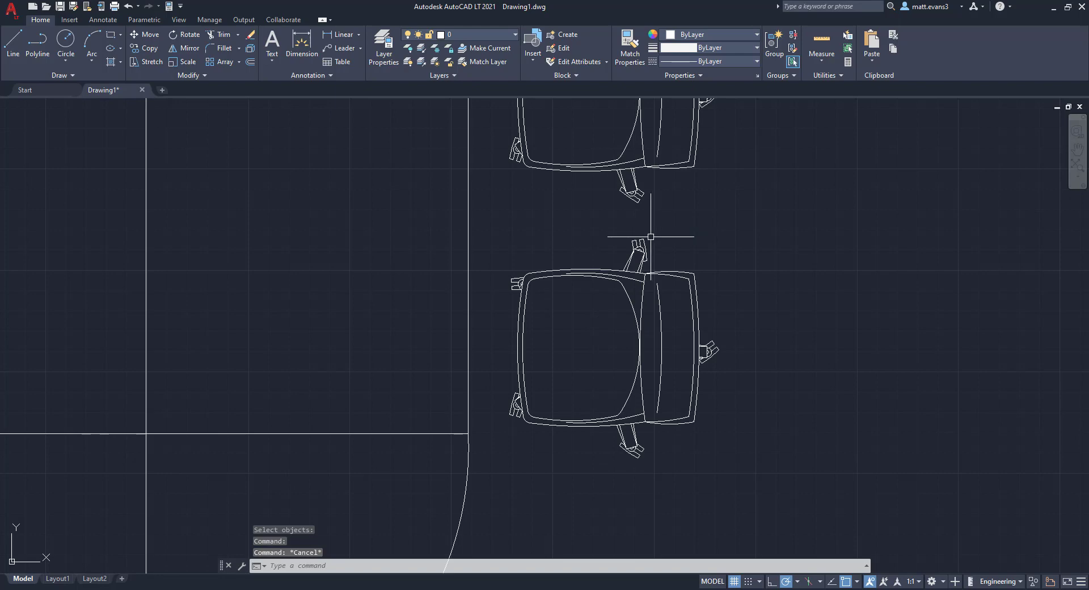
- Delete one line from the upper caster of the lowest chair on the table's straight right side, and undo the deletion
scroll(653, 239, "up", 5)
left_click(621, 256)
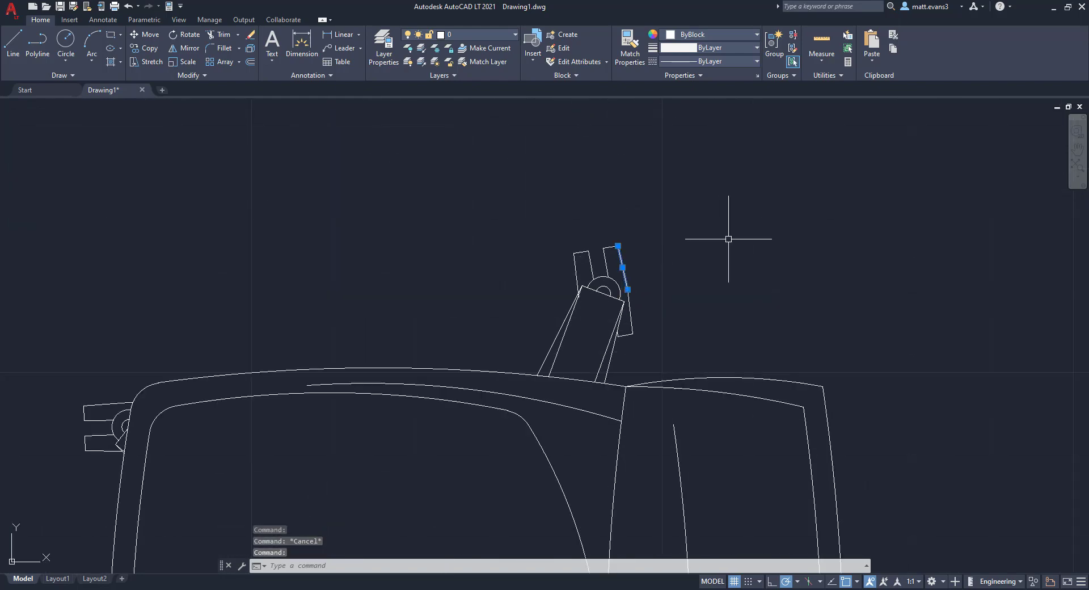
key("Delete")
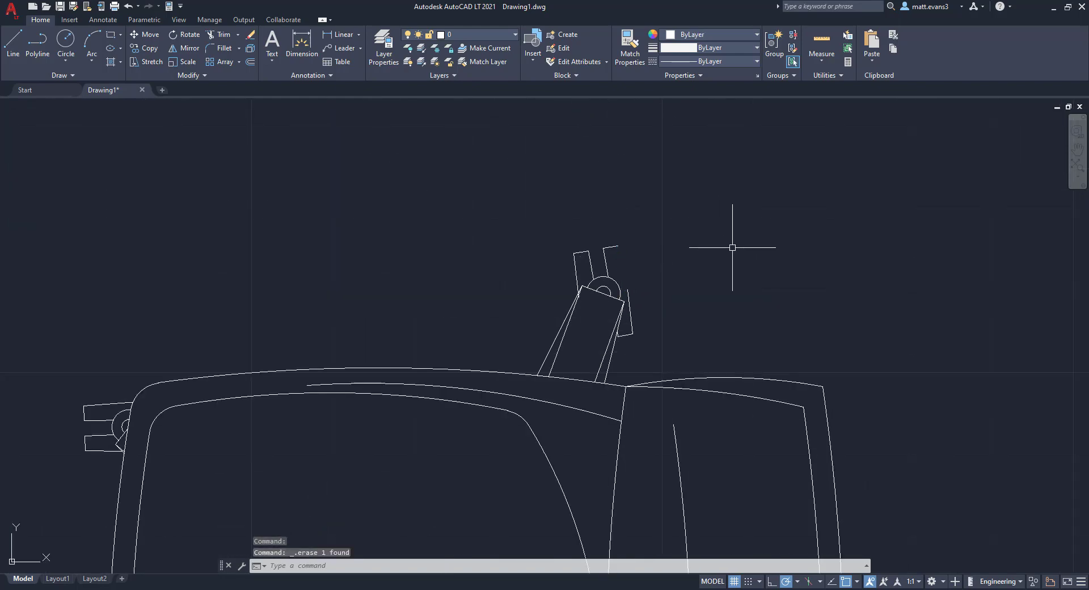
key("ctrl+z")
scroll(738, 374, "down", 5)
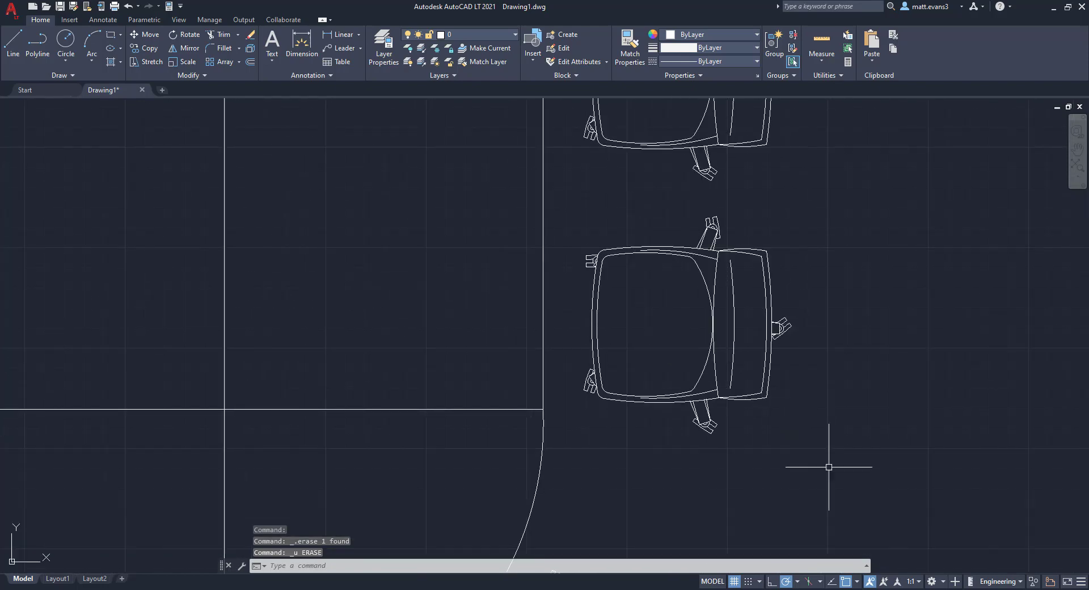
- Move all the linework of the lowest chair on the table's straight right side horizontally outward, away from the table
left_click(805, 470)
left_click(575, 200)
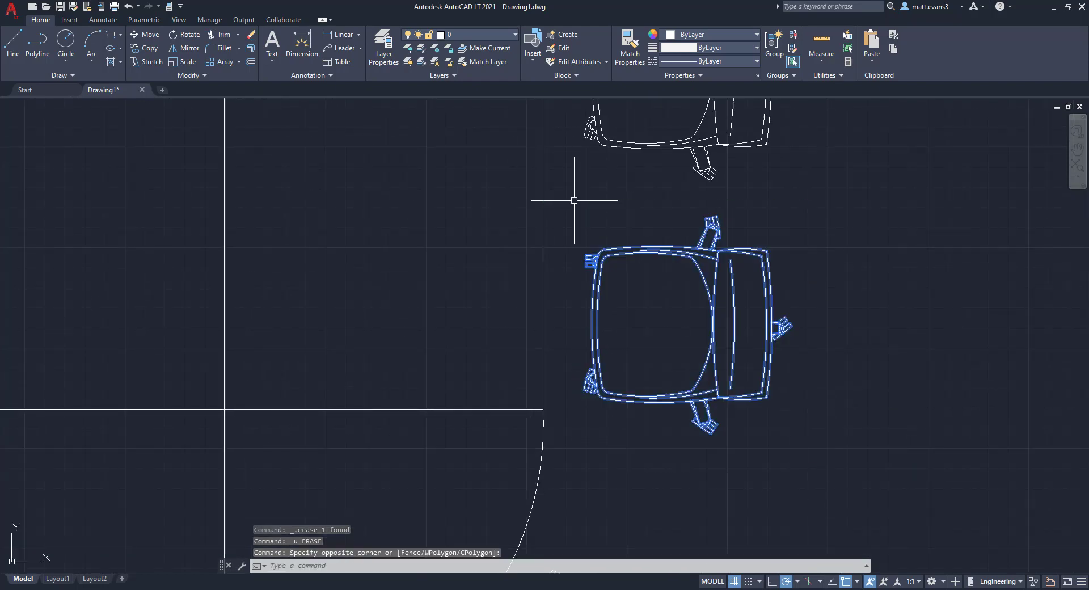
right_click(631, 297)
left_click(667, 376)
left_click(687, 357)
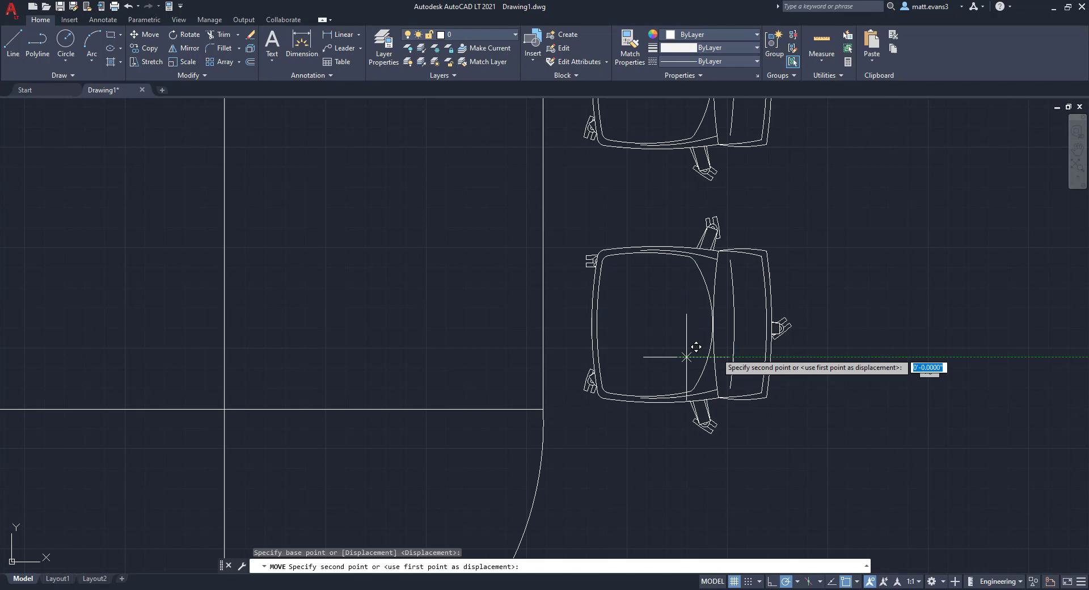
left_click(823, 357)
- Move all the linework of the uppermost chair on the table's straight right side outward, away from the table
scroll(822, 340, "down", 8)
scroll(792, 162, "up", 5)
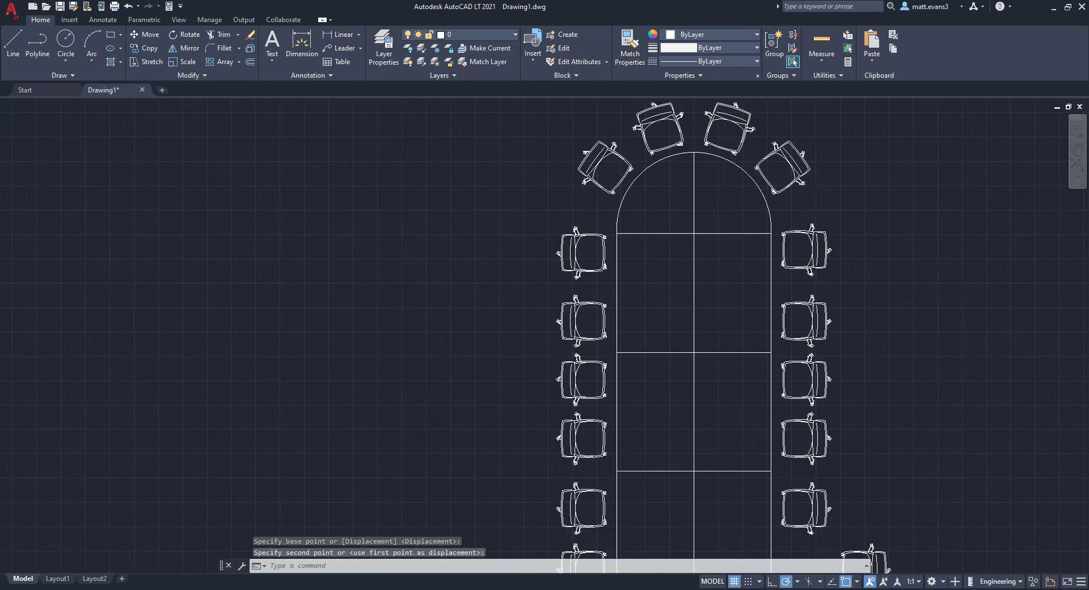
scroll(794, 279, "up", 3)
left_click(750, 113)
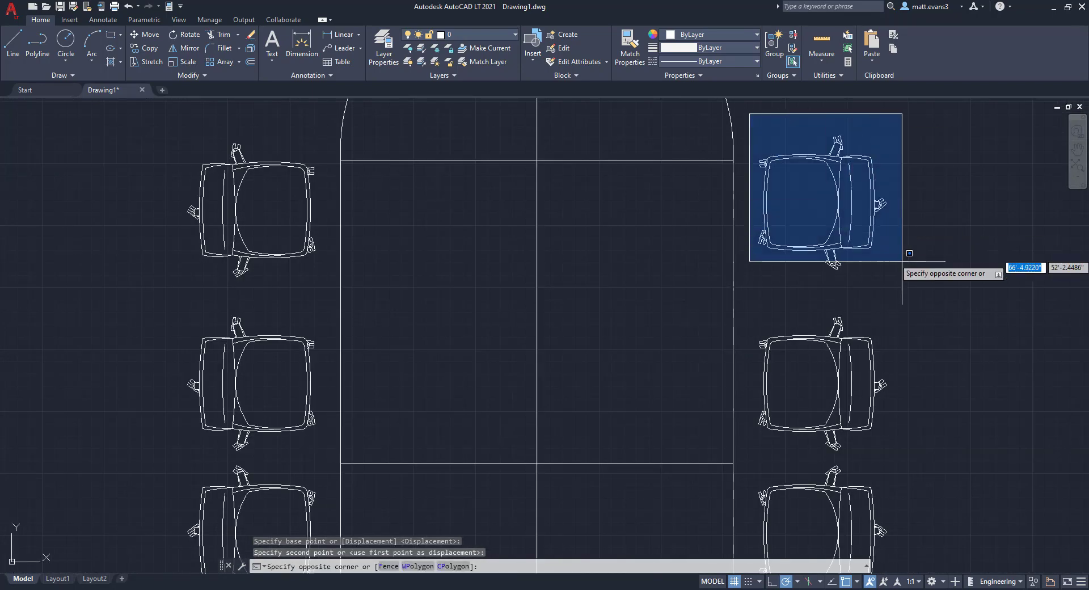
left_click(919, 291)
right_click(905, 251)
left_click(955, 340)
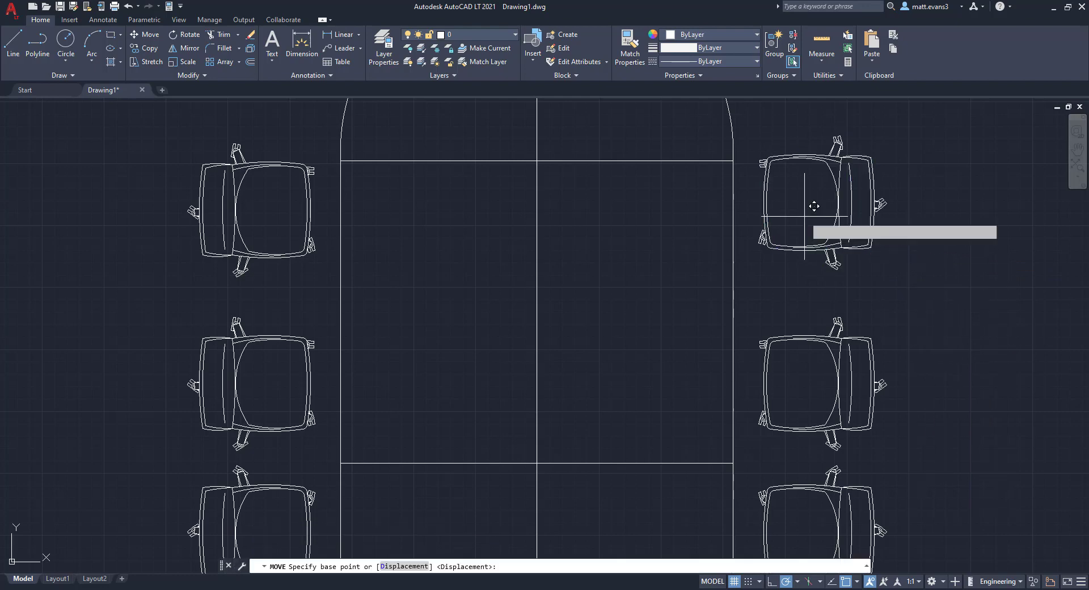
left_click(814, 206)
scroll(976, 221, "down", 6)
left_click(831, 285)
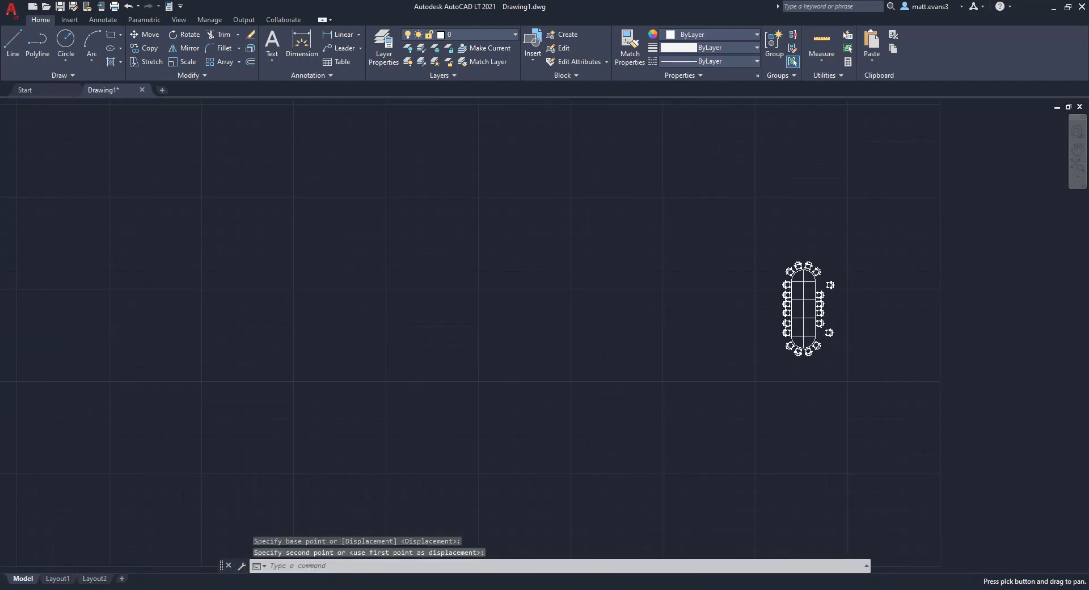
scroll(839, 324, "up", 7)
scroll(828, 319, "down", 2)
scroll(827, 300, "up", 1)
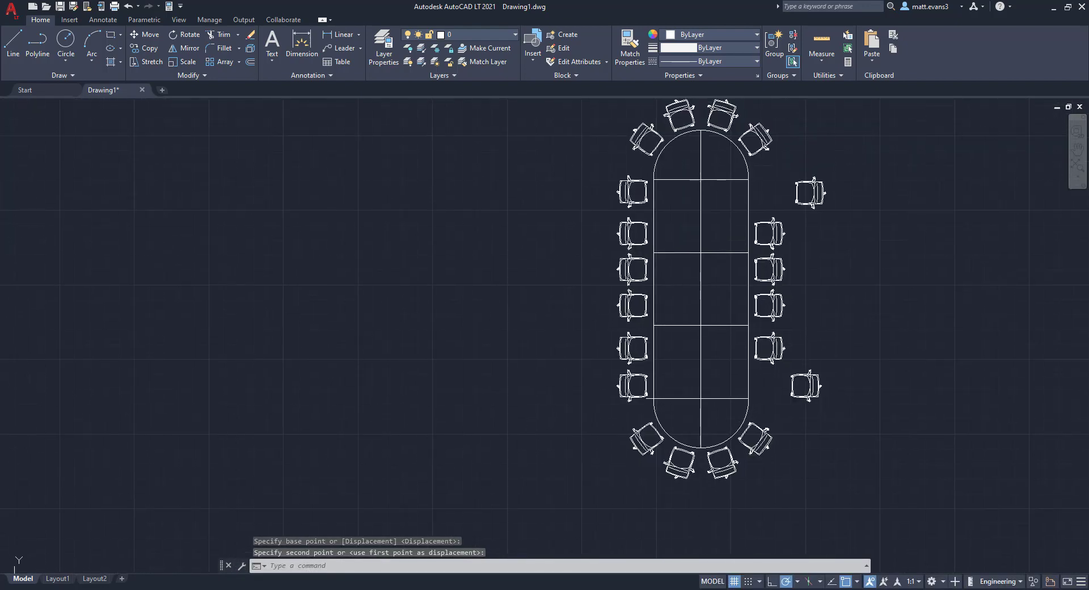
scroll(823, 316, "down", 2)
scroll(824, 316, "up", 2)
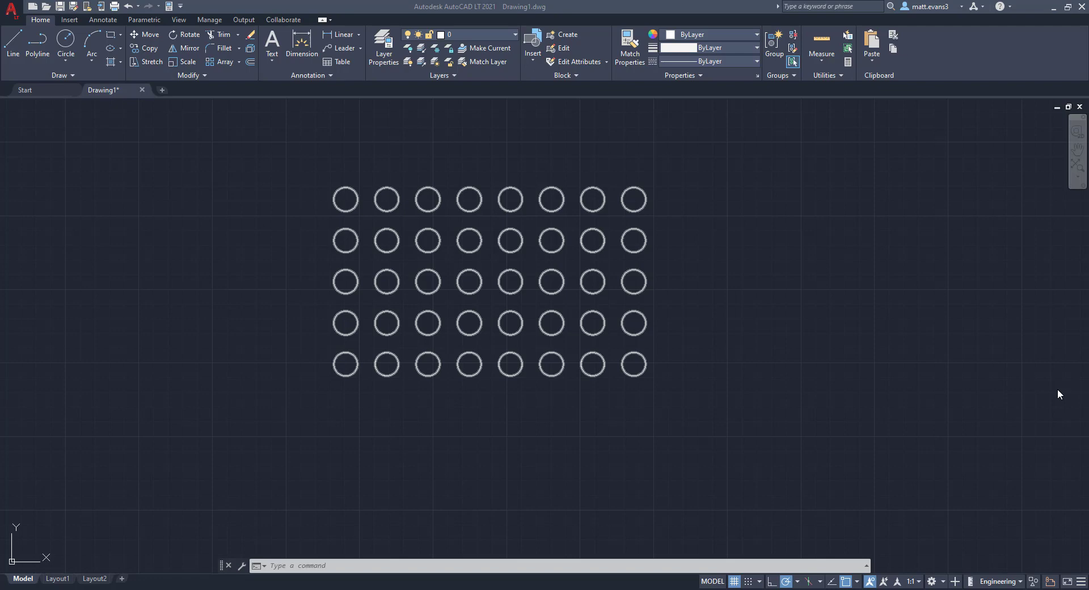
- Check the object type of the circle grid in its properties, then close the properties and clear the selection
left_click(882, 356)
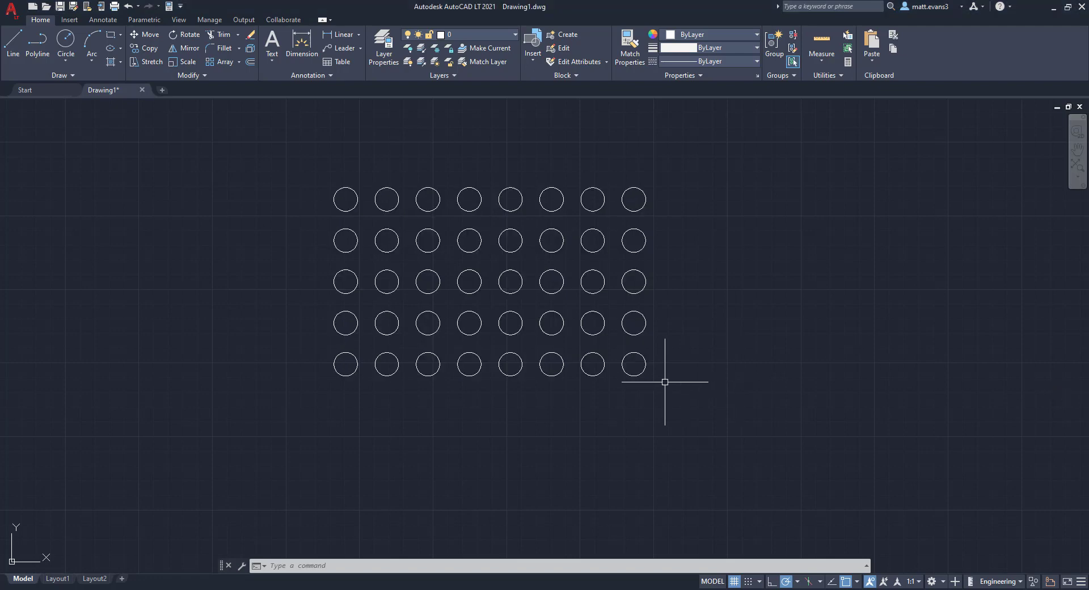
left_click(643, 372)
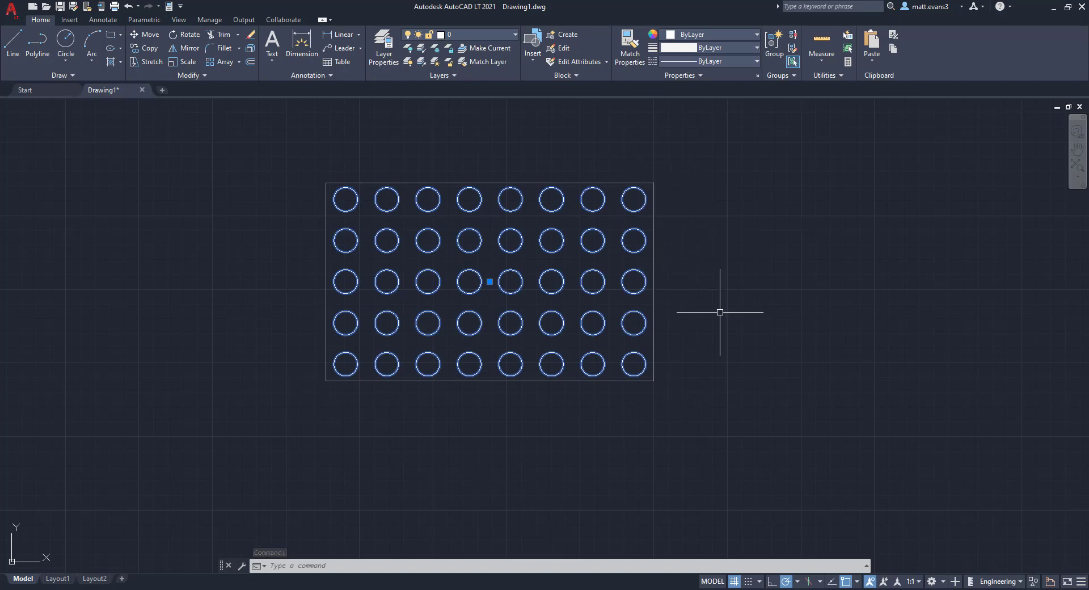
type("pro")
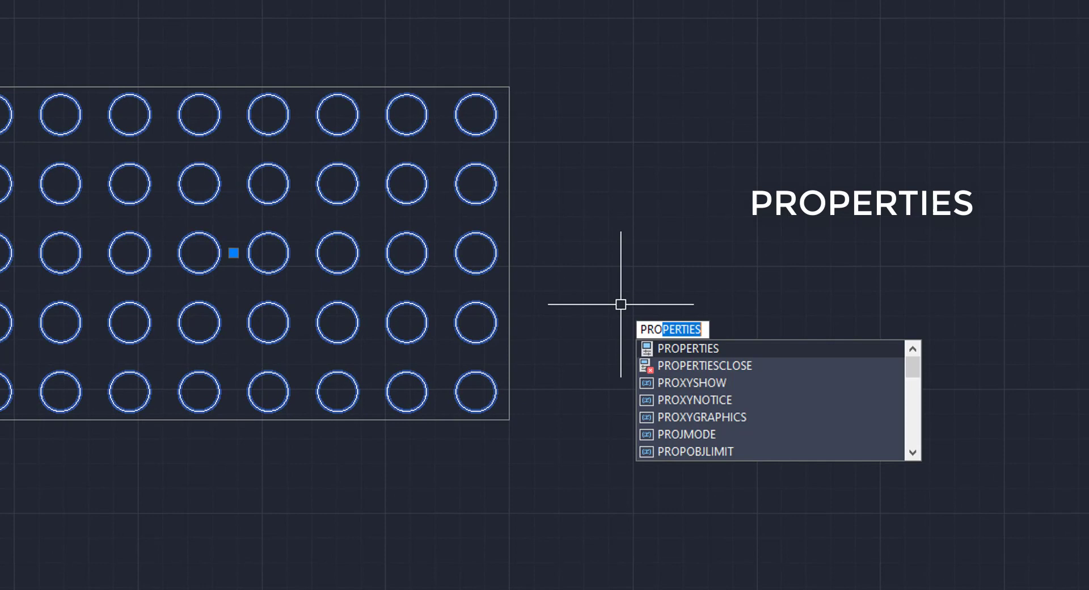
key("Return")
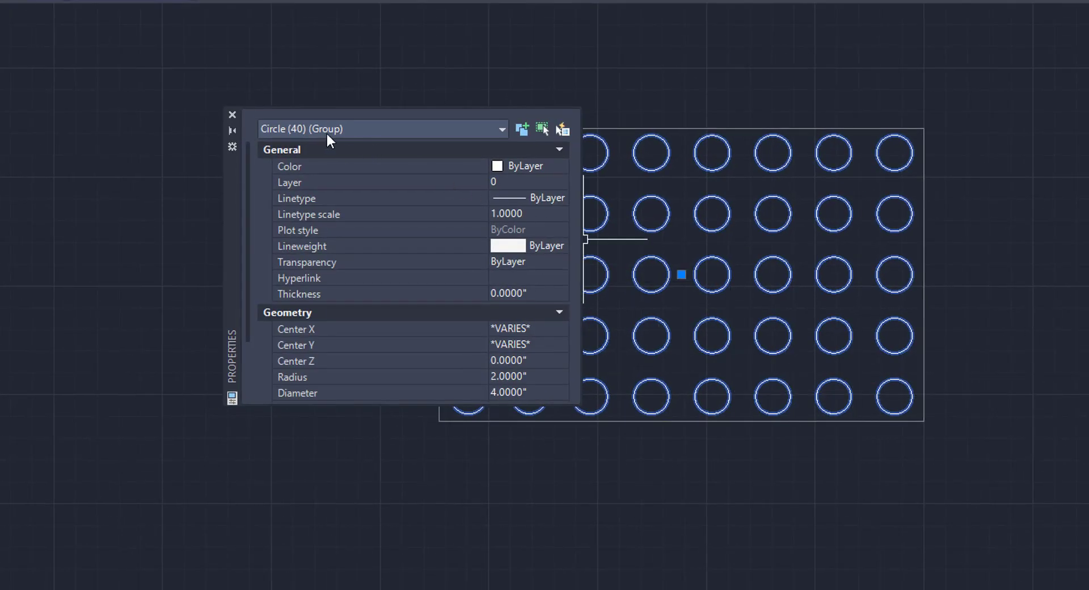
left_click(231, 116)
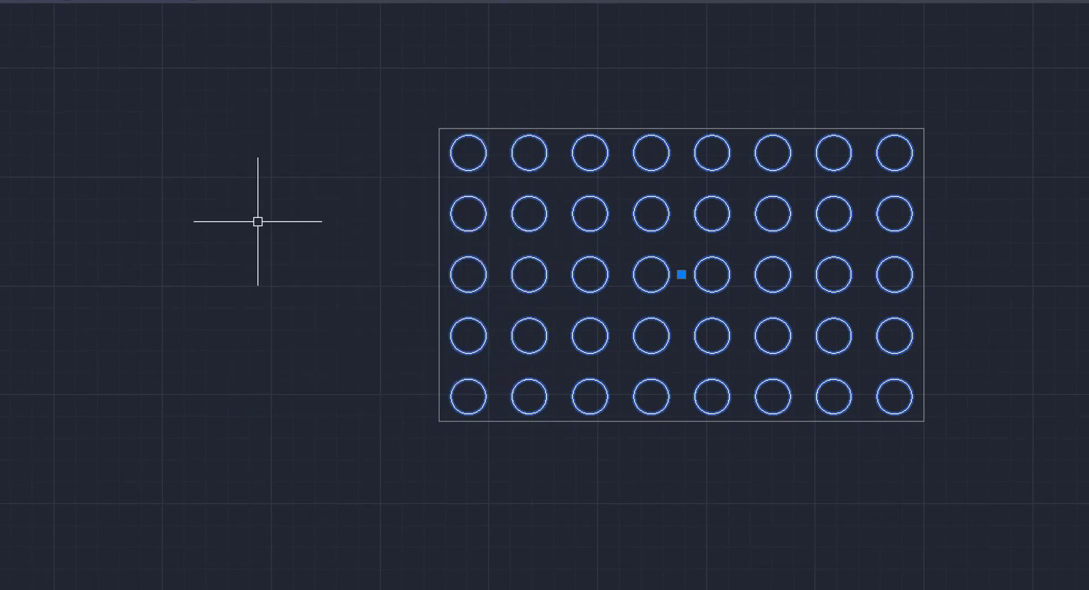
key("Escape")
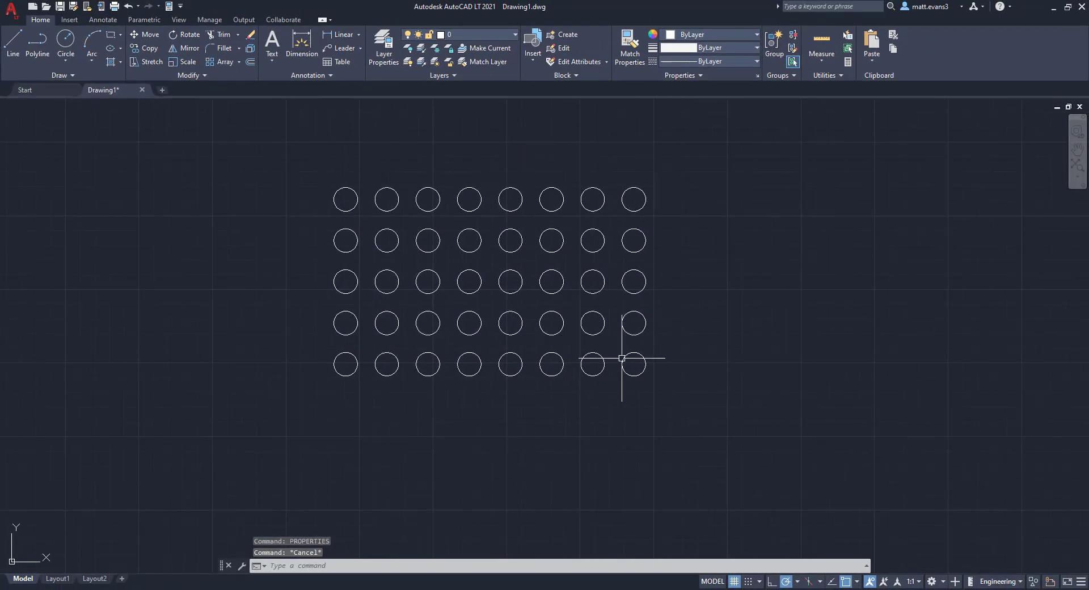
- Ungroup the grid of circles into individual circles
left_click(642, 358)
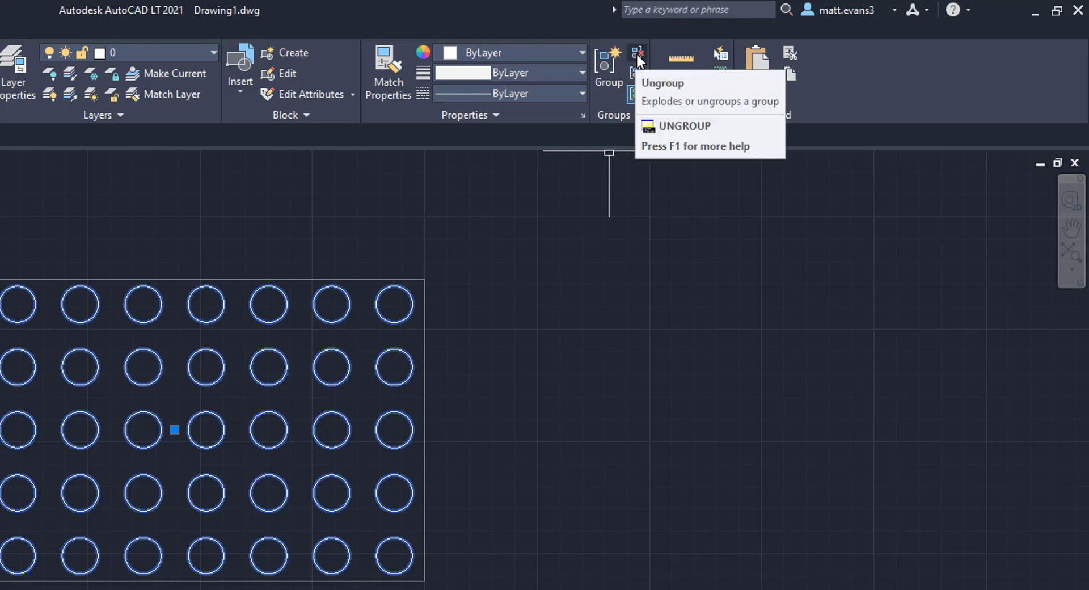
left_click(637, 55)
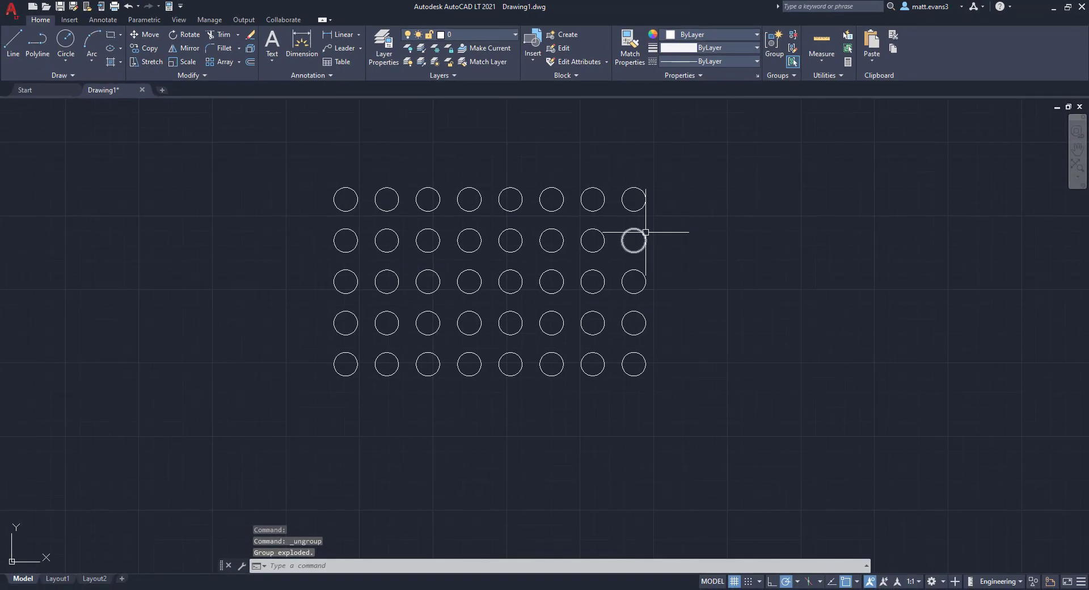
- Move the bottom-right circle about 9.3 inches to the right, and undo the move
left_click(618, 349)
left_click(669, 396)
right_click(670, 401)
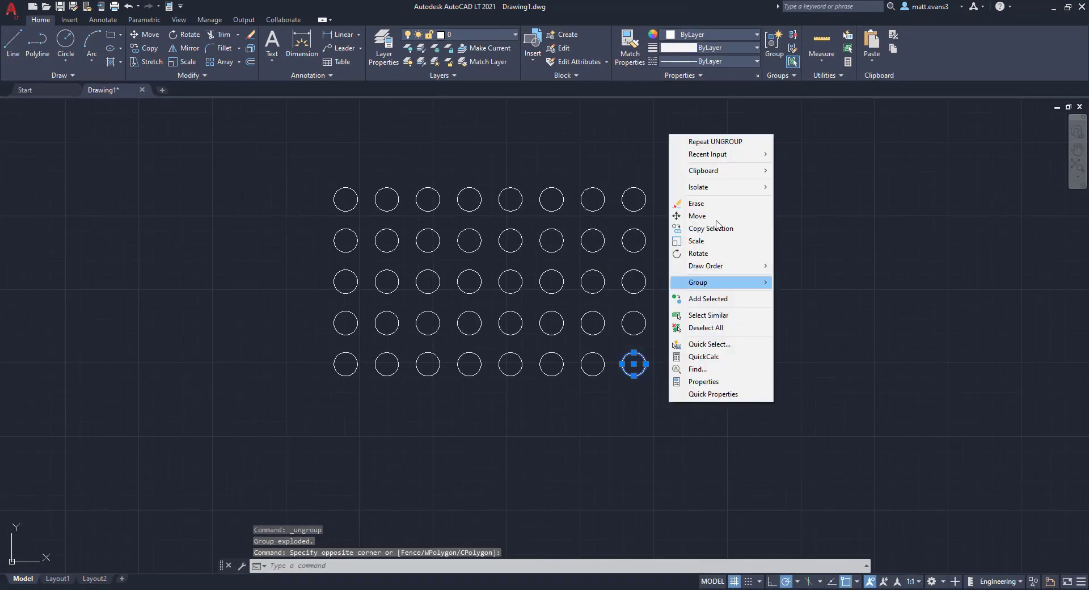
left_click(703, 216)
left_click(690, 405)
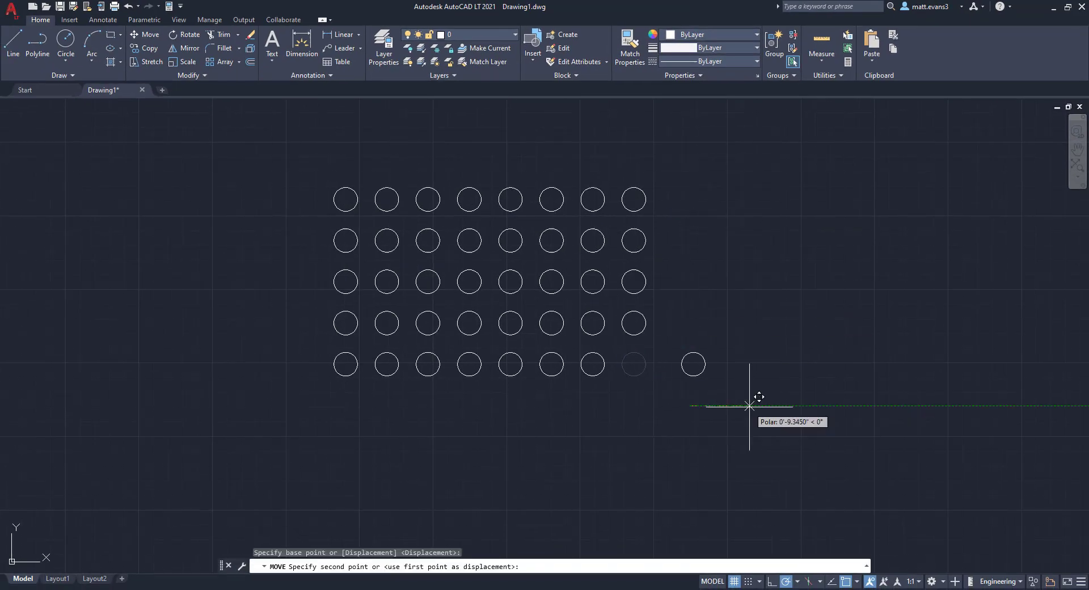
left_click(750, 406)
key("ctrl+z")
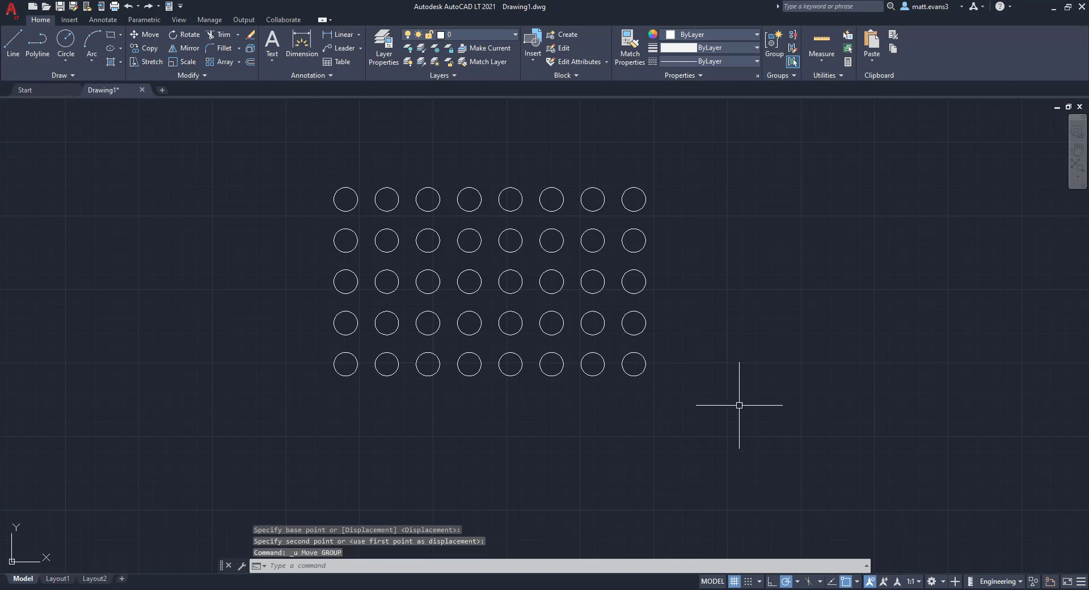
- Select all the circles in the grid and combine them into one group
left_click(715, 405)
left_click(217, 151)
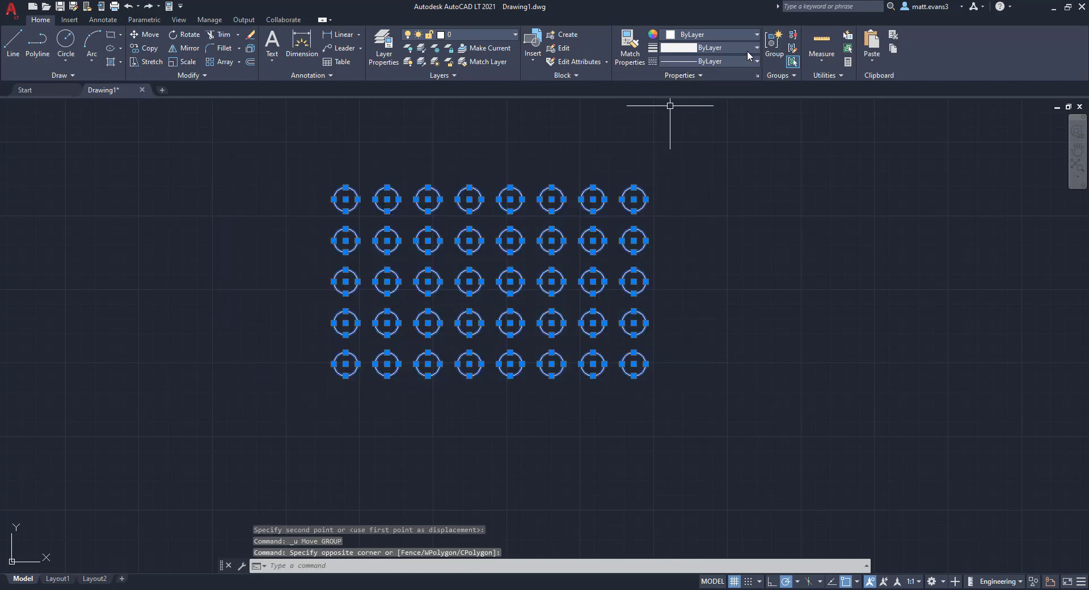
left_click(775, 43)
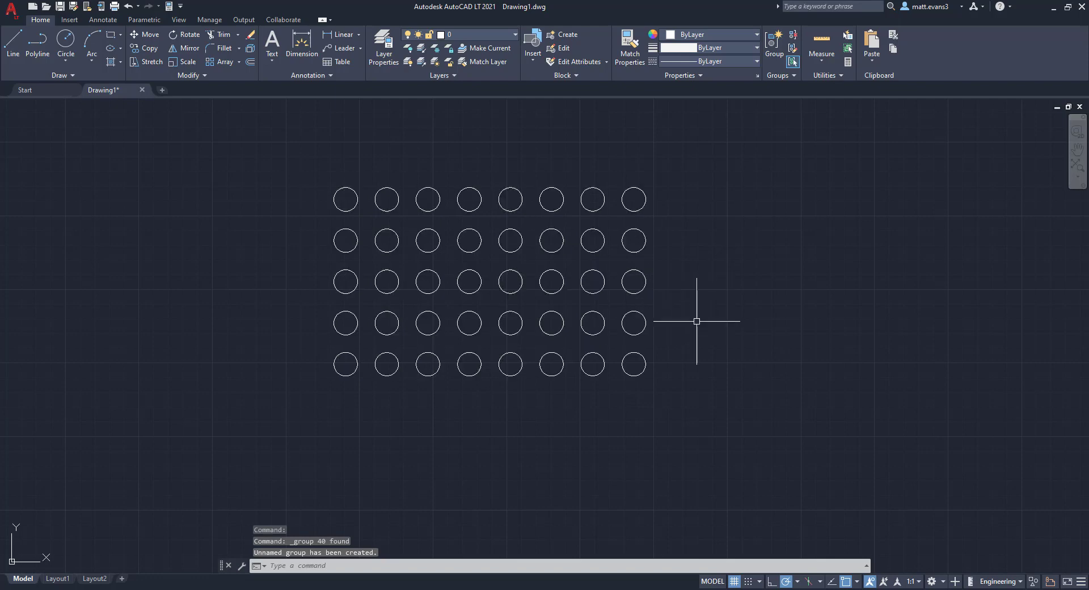
- Break the grouped grid of circles back into individual circles using the UNGROUP command
type("ung")
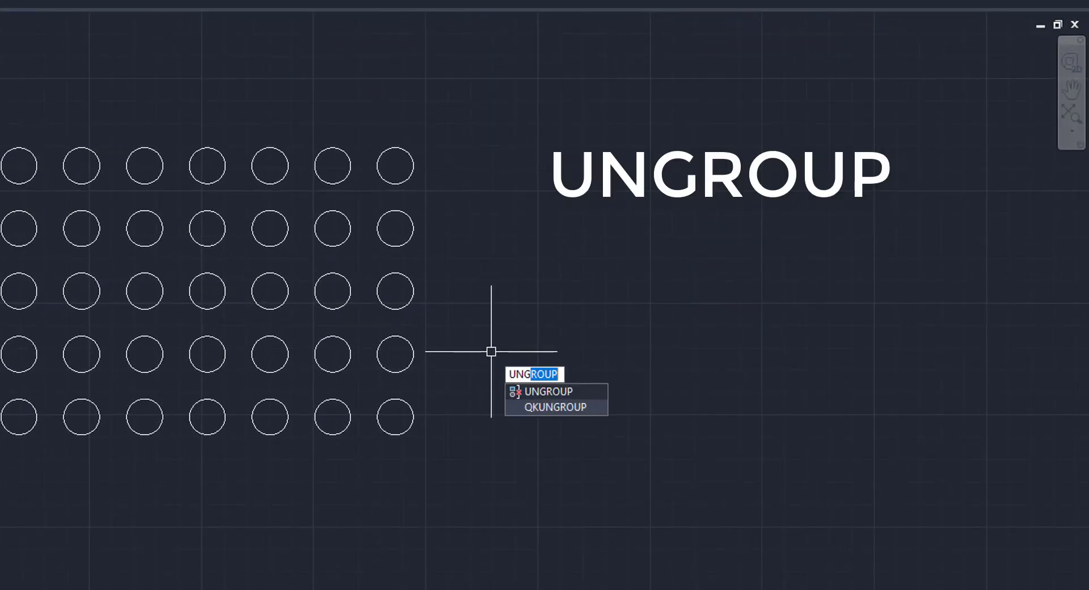
left_click(531, 391)
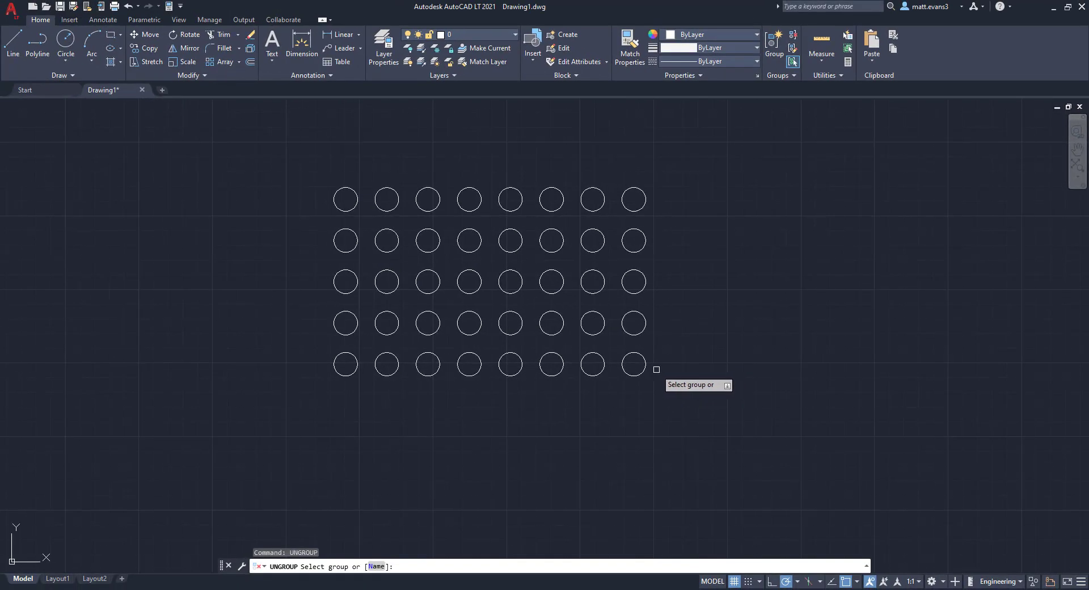
left_click(646, 366)
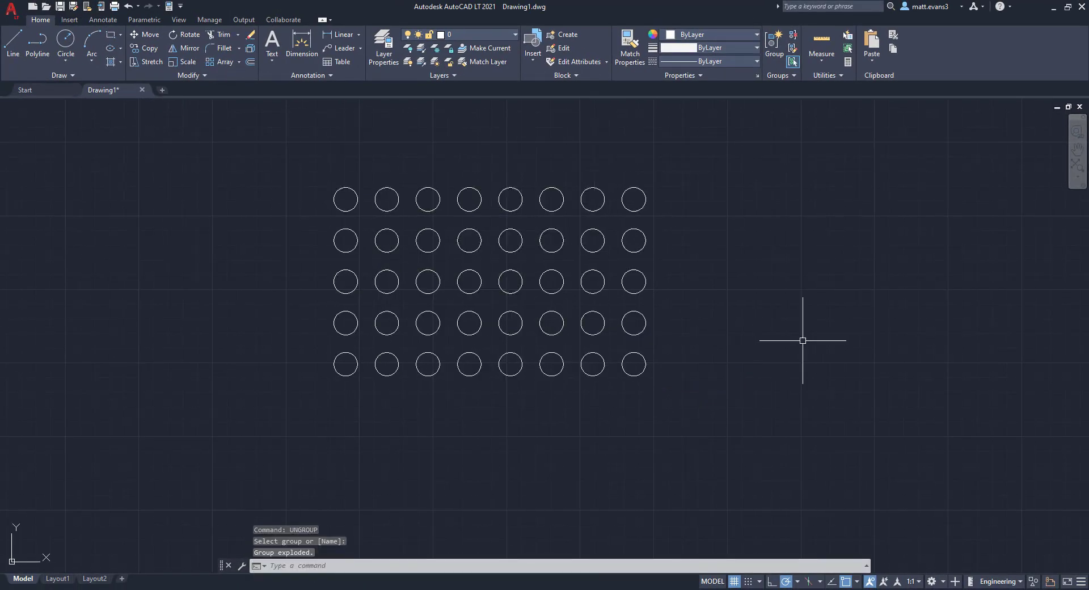
- Move the bottom-right circle of the grid out to the lower right, away from the other circles
left_click(619, 345)
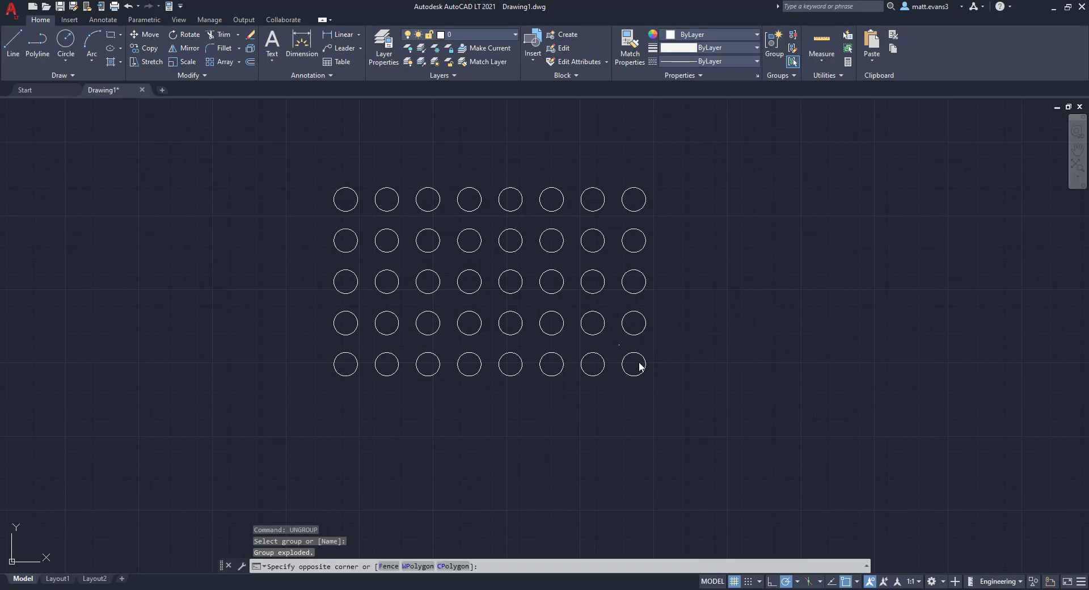
left_click(663, 393)
right_click(663, 396)
left_click(698, 208)
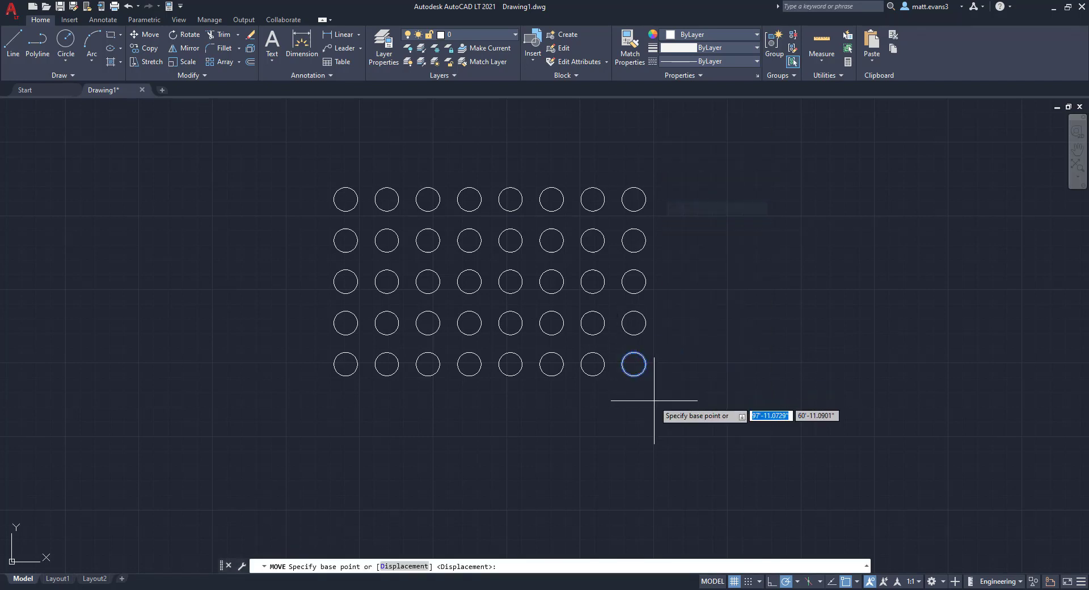
left_click(661, 381)
left_click(761, 422)
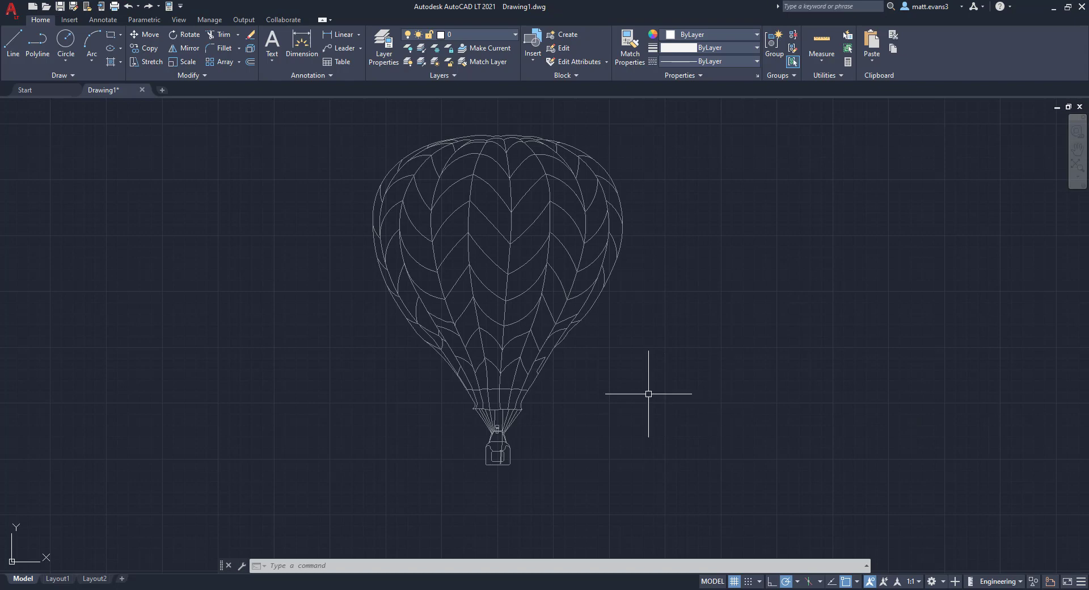
- Start editing the balloon reference in place, choosing the nested block hot-air-balloon|Hot air balloon 1_cad-block.com with all nested objects selected automatically
left_click(529, 319)
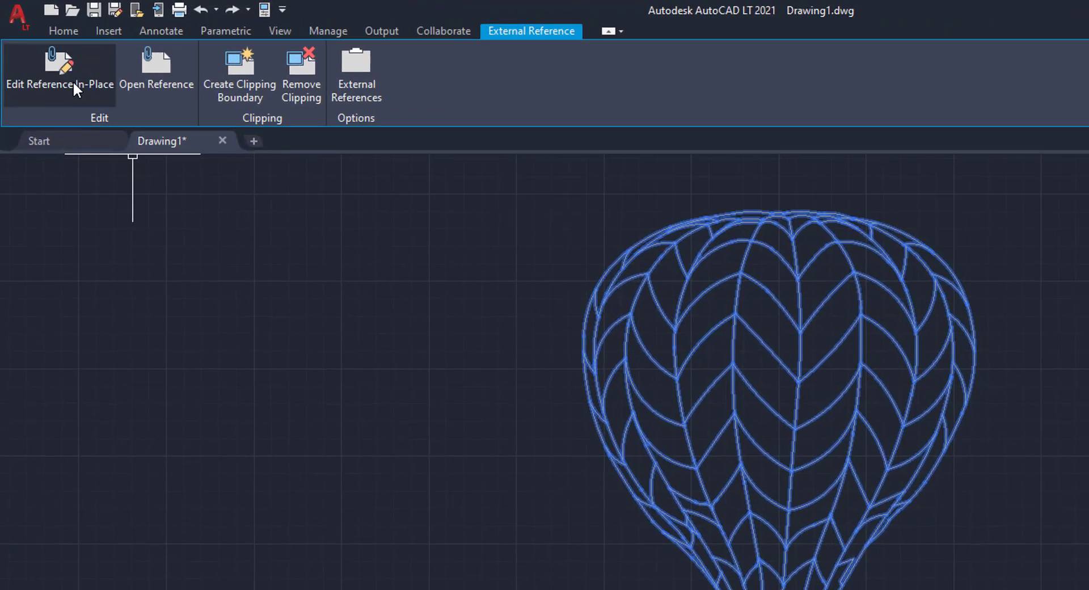
left_click(73, 82)
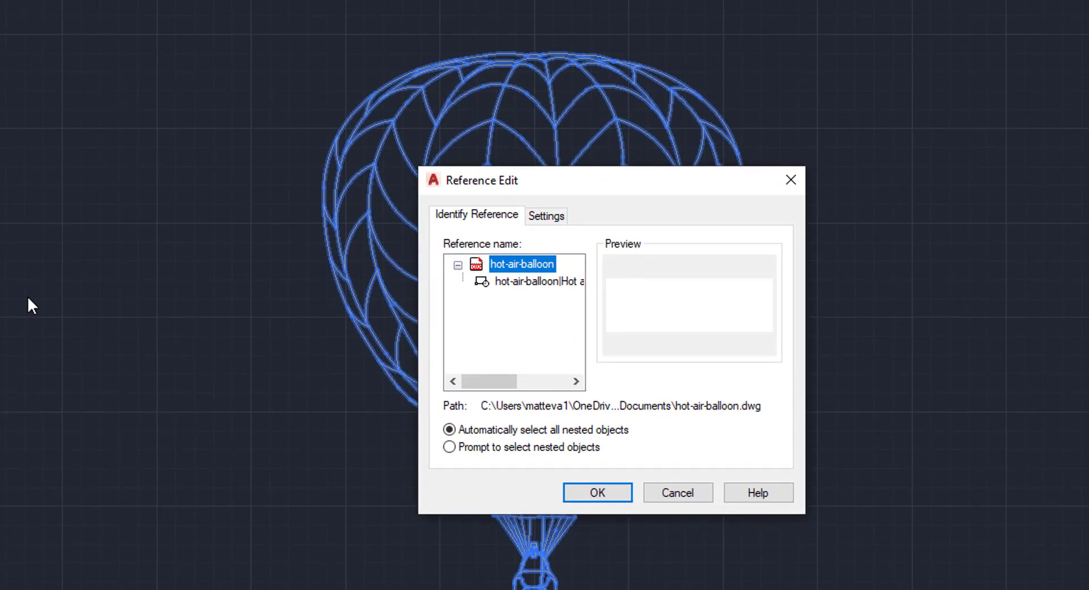
left_click(497, 283)
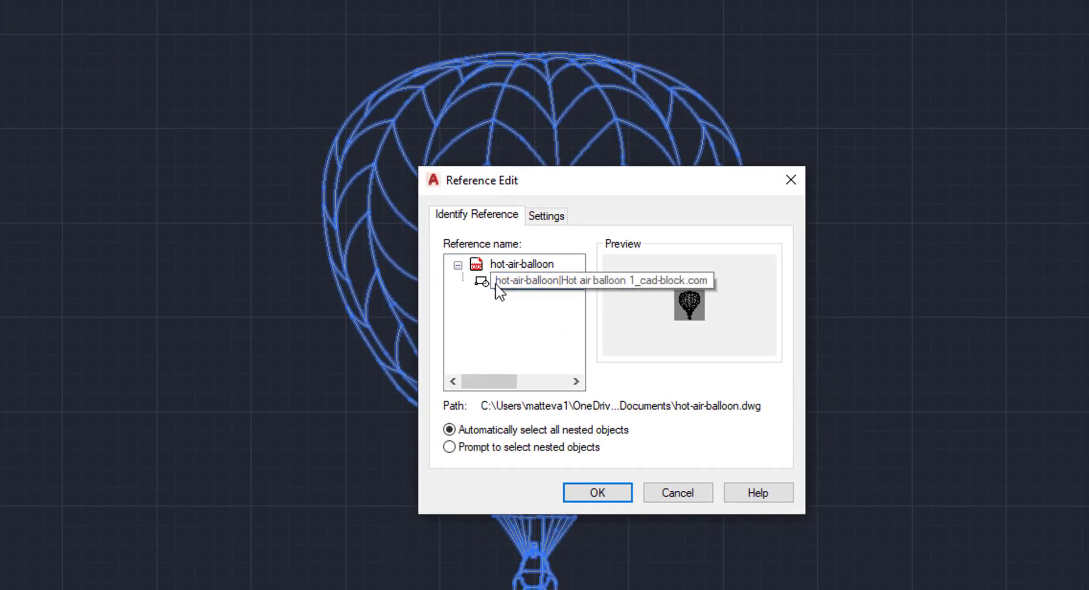
left_click(597, 492)
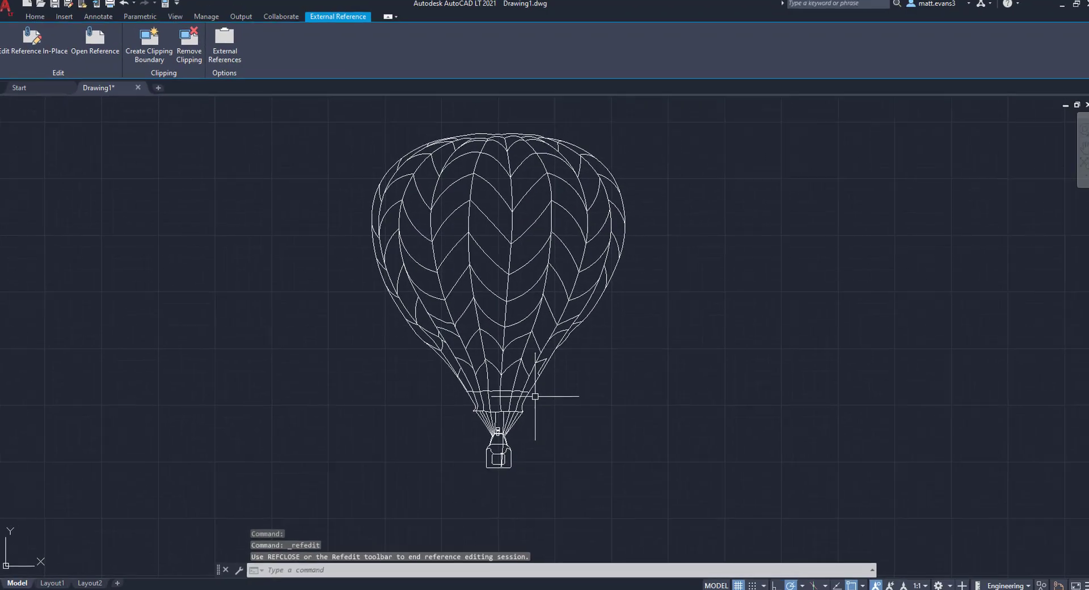
- Erase the long vertical seam left of the balloon's centre and a neighbouring curve within the reference
left_click(40, 19)
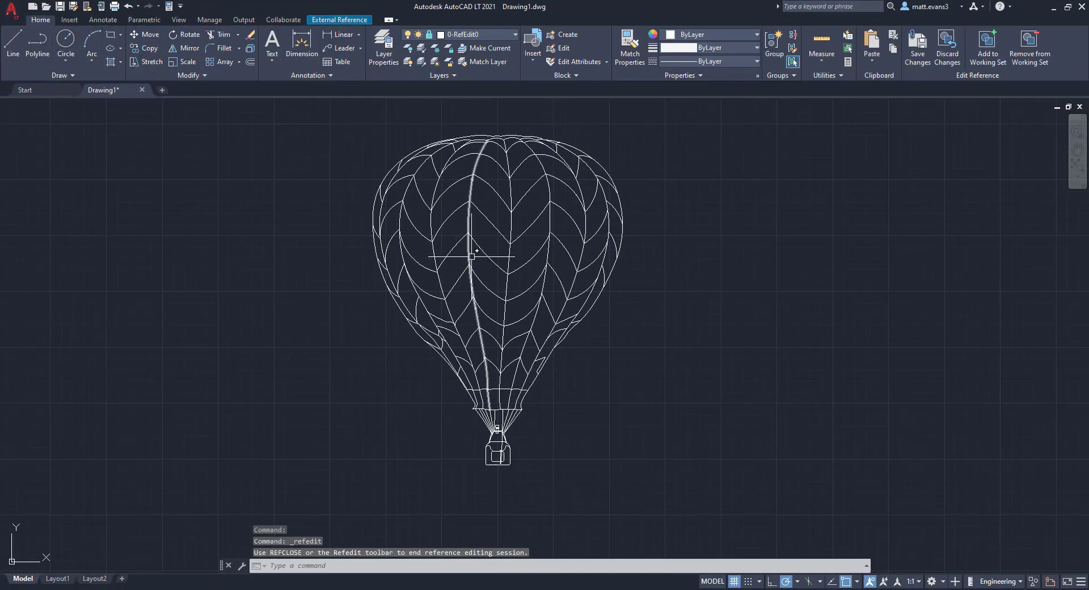
left_click(453, 245)
key("Delete")
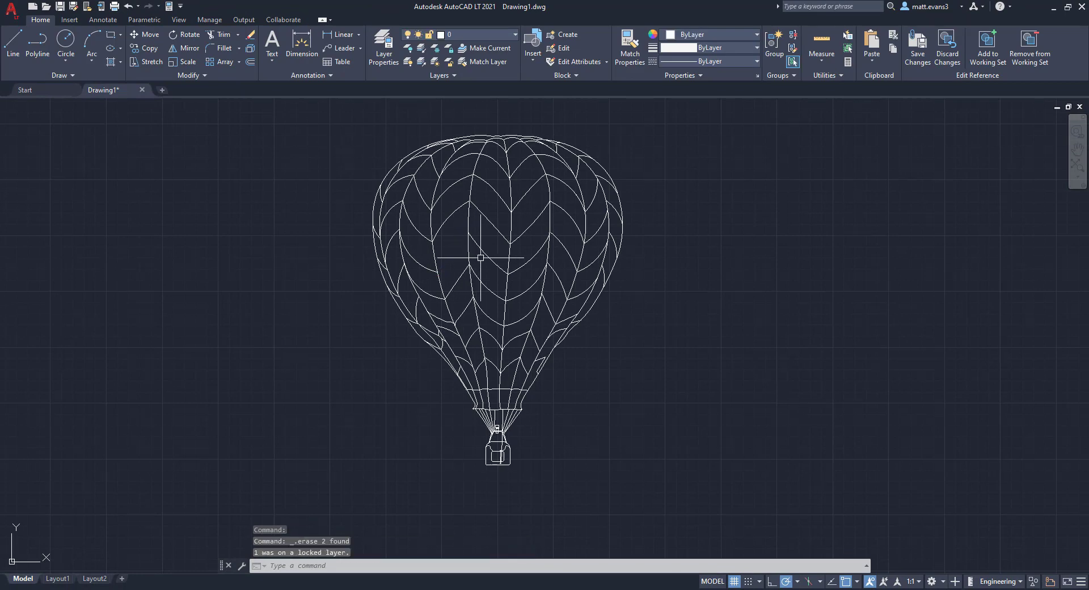
key("Delete")
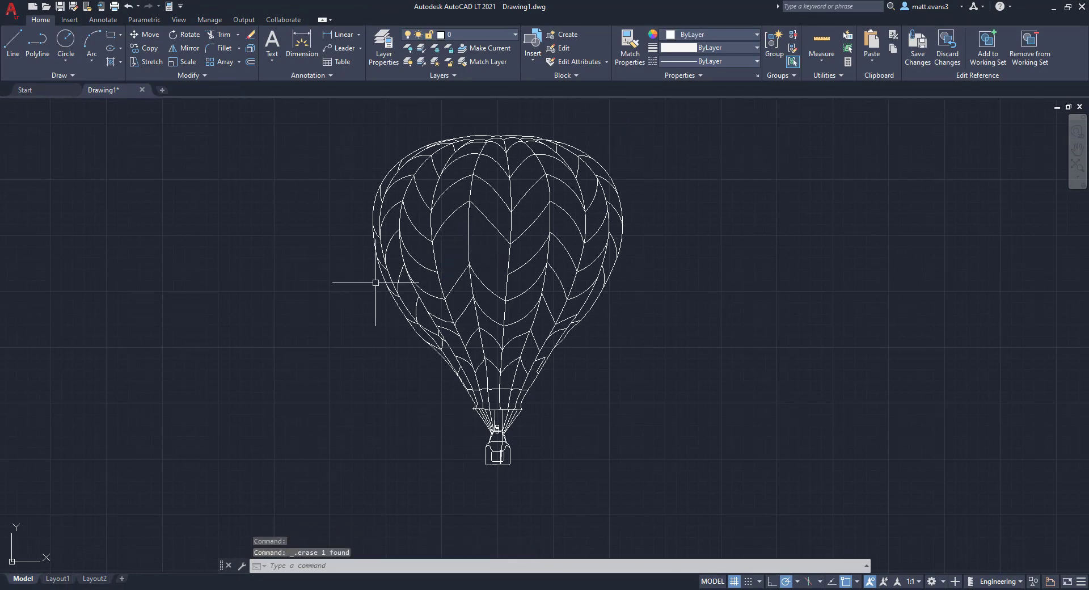
- Undo both erasures and the in-place reference editing session
key("ctrl+z")
key("ctrl+z")
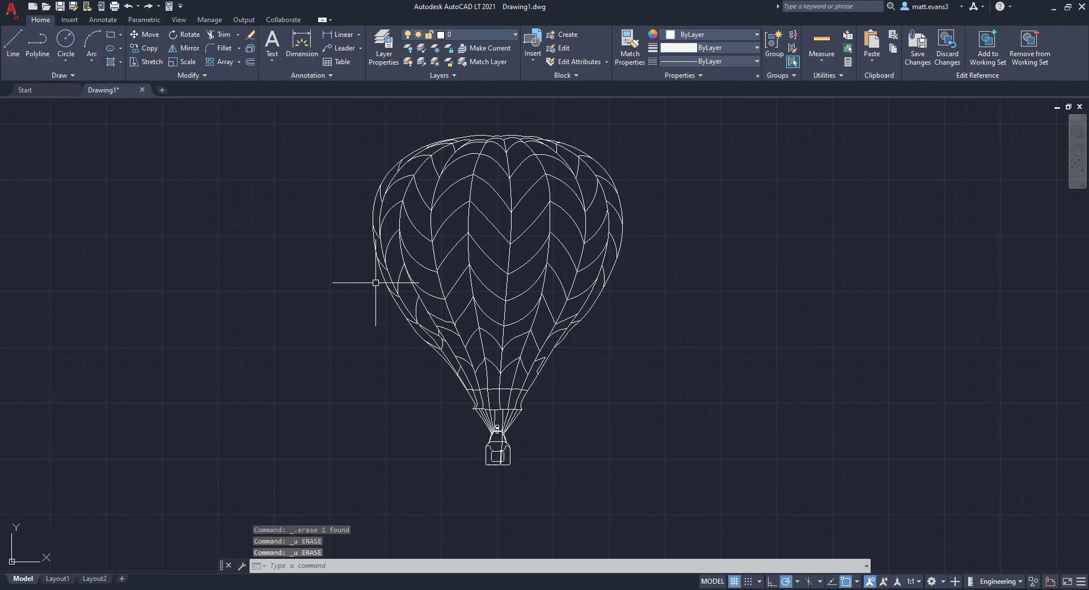
key("ctrl+z")
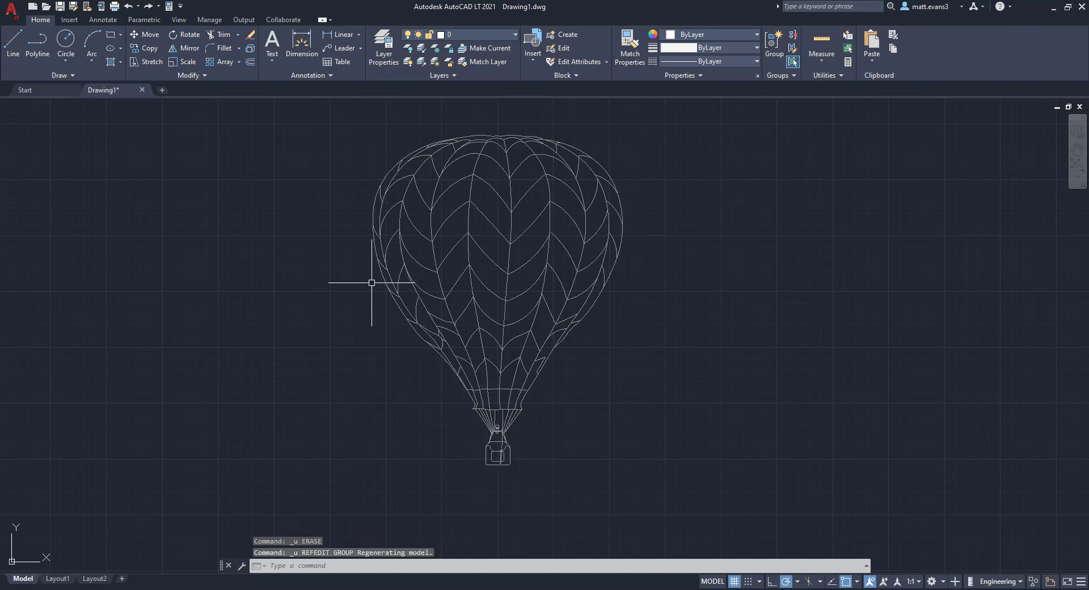
- Open the balloon's external reference as its own drawing and select the balloon there
left_click(390, 278)
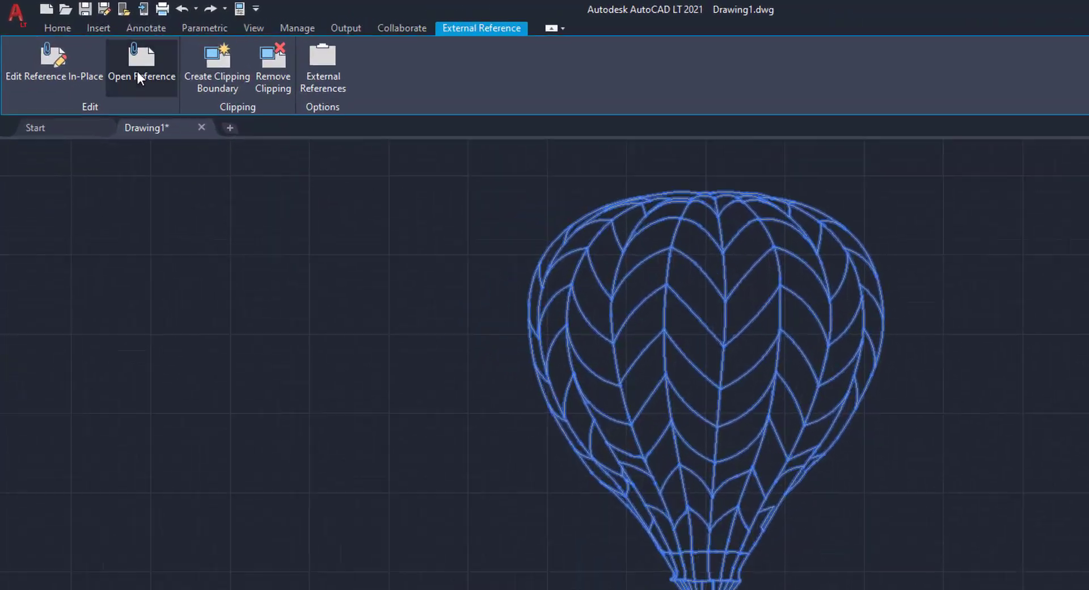
left_click(138, 71)
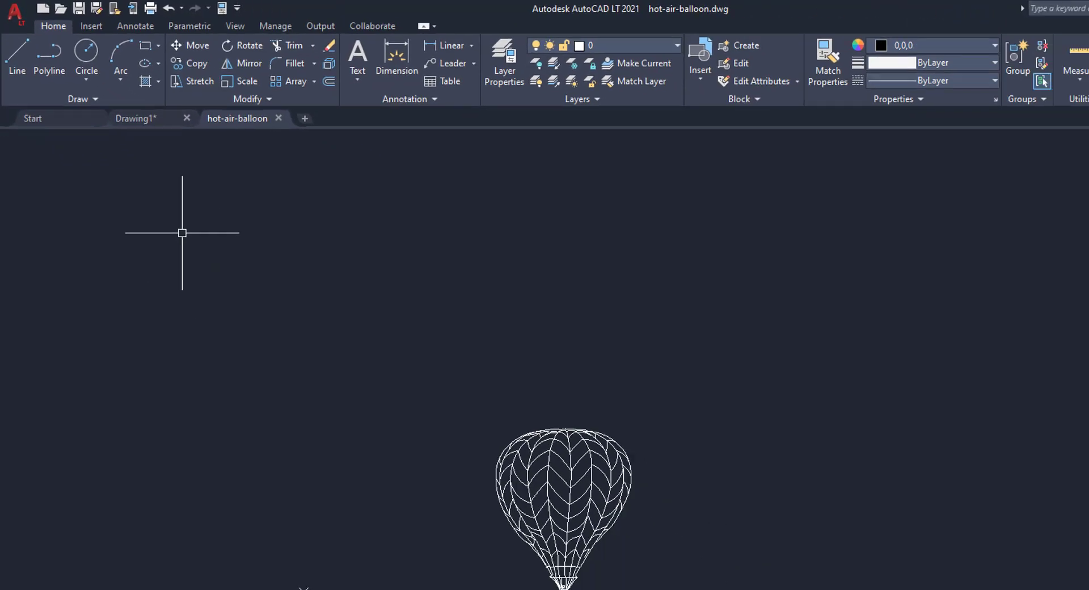
left_click(394, 342)
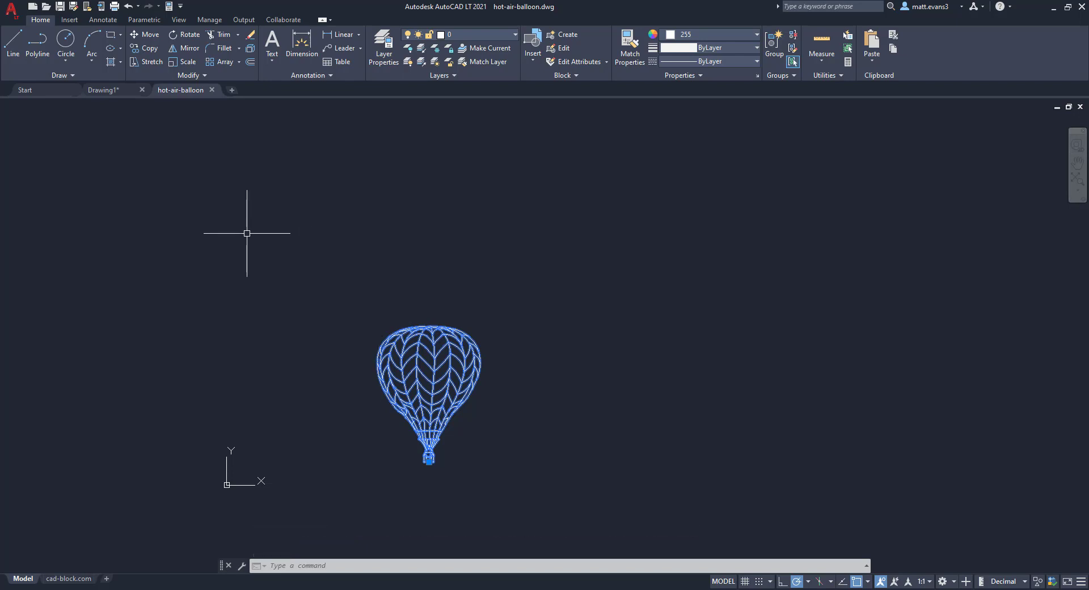
- Bind the hot-air-balloon external reference into Drawing1 with the Bind type, and close the external references list
left_click(125, 90)
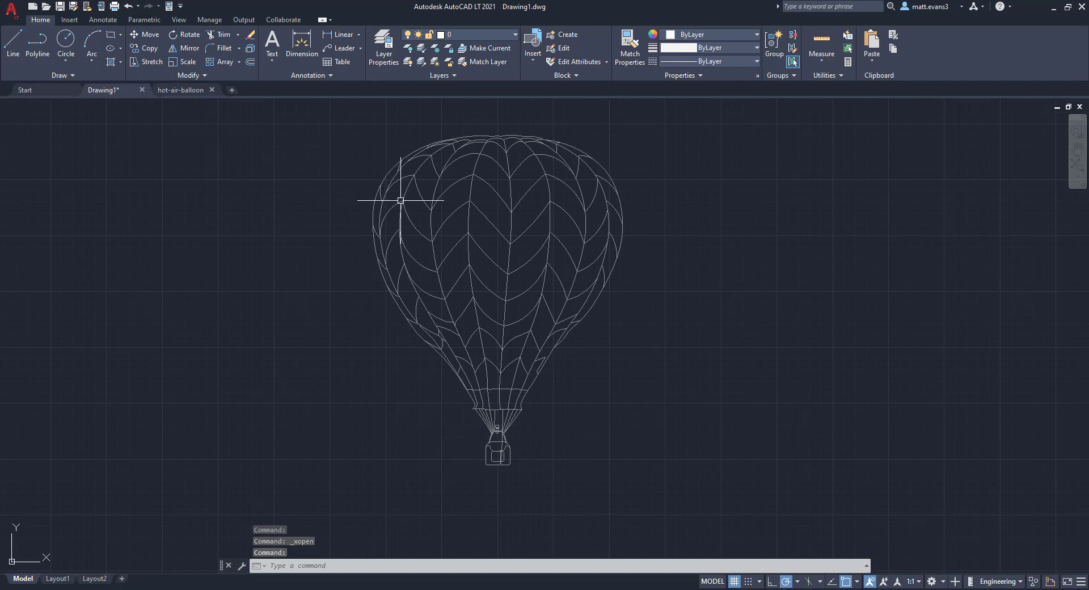
left_click(400, 200)
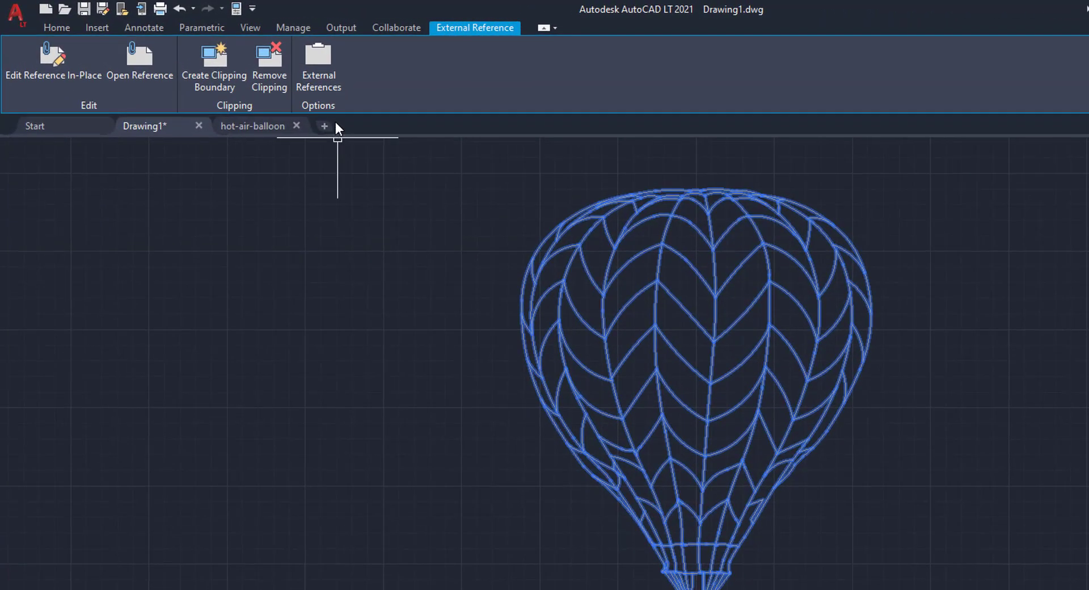
left_click(324, 77)
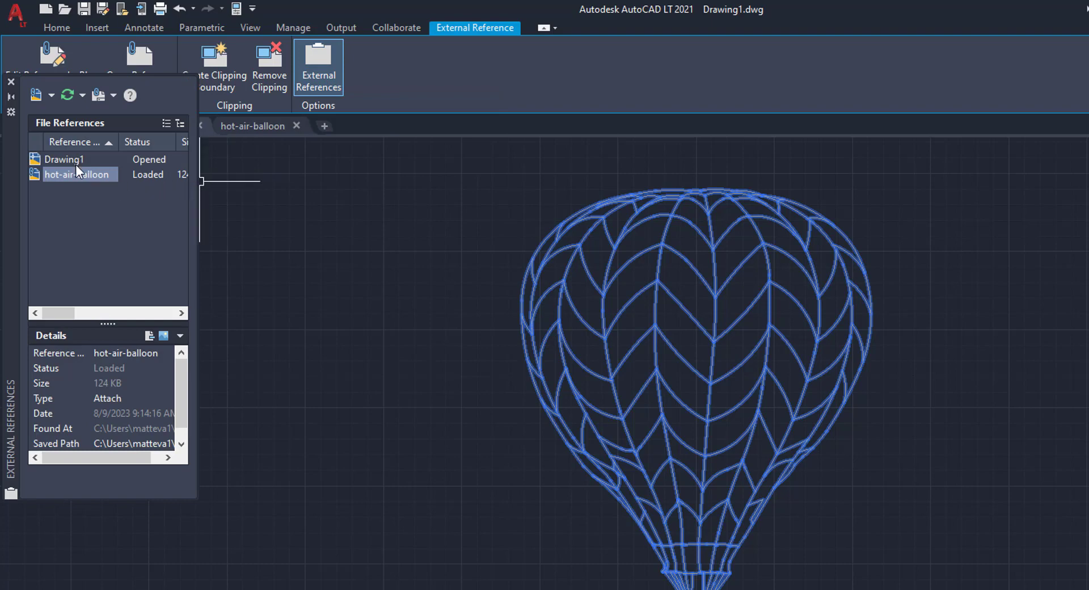
mouse_move(74, 175)
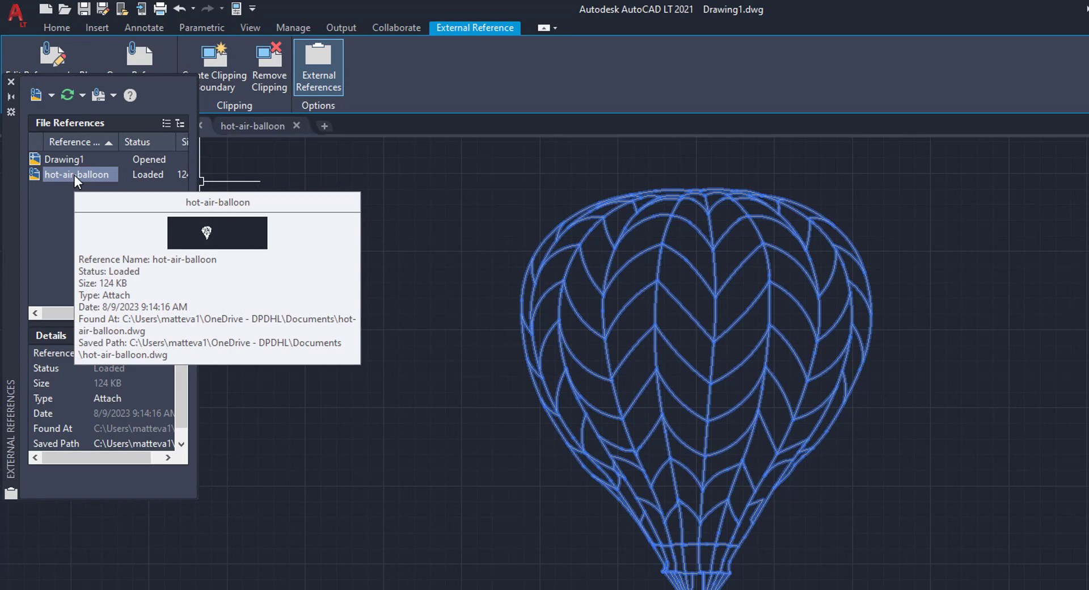
right_click(73, 175)
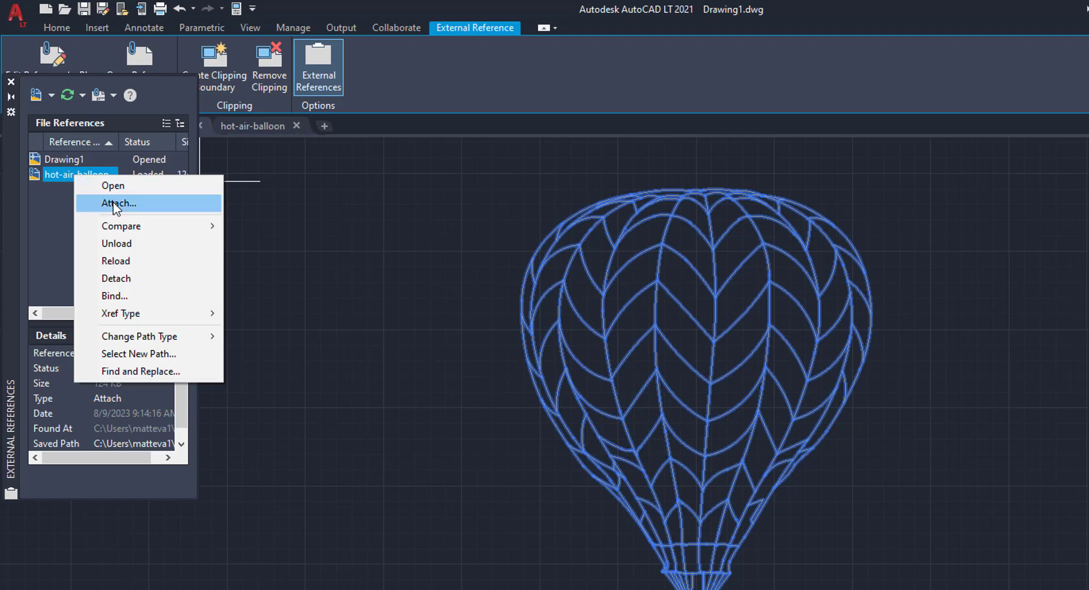
left_click(141, 294)
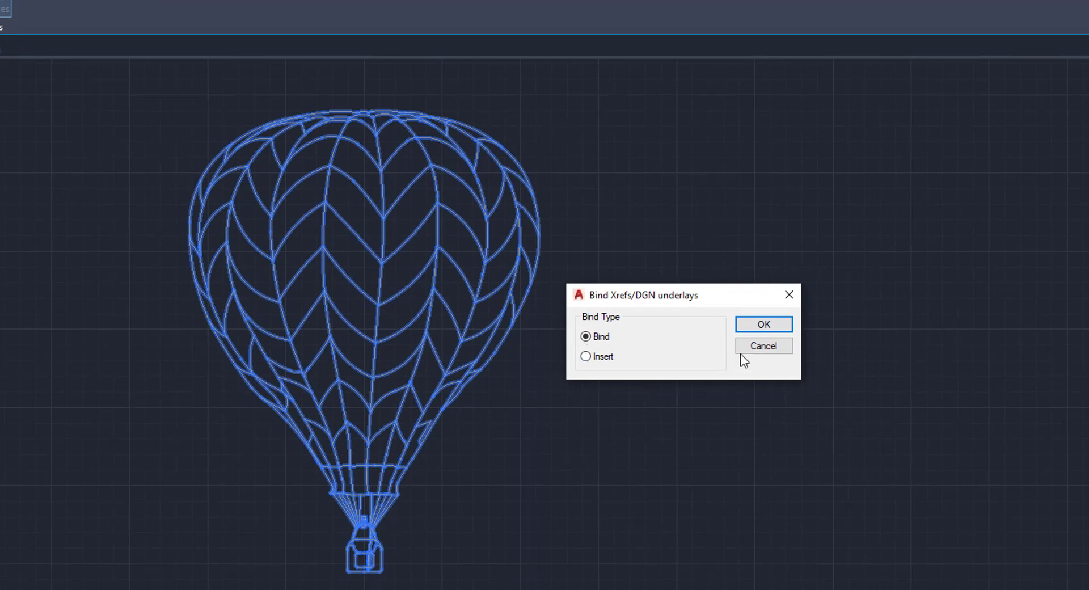
left_click(758, 326)
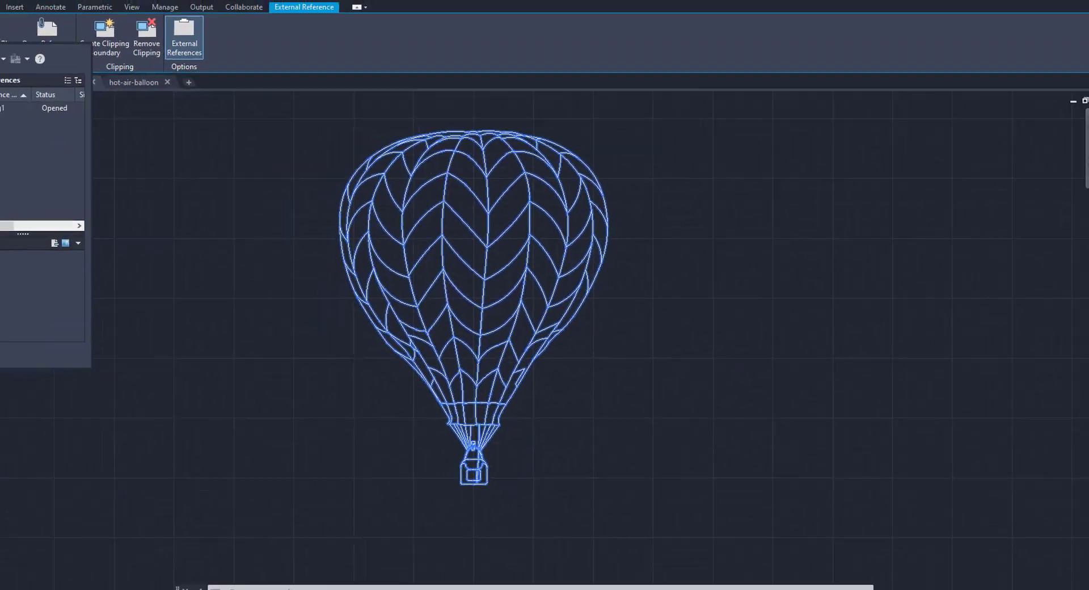
left_click(8, 59)
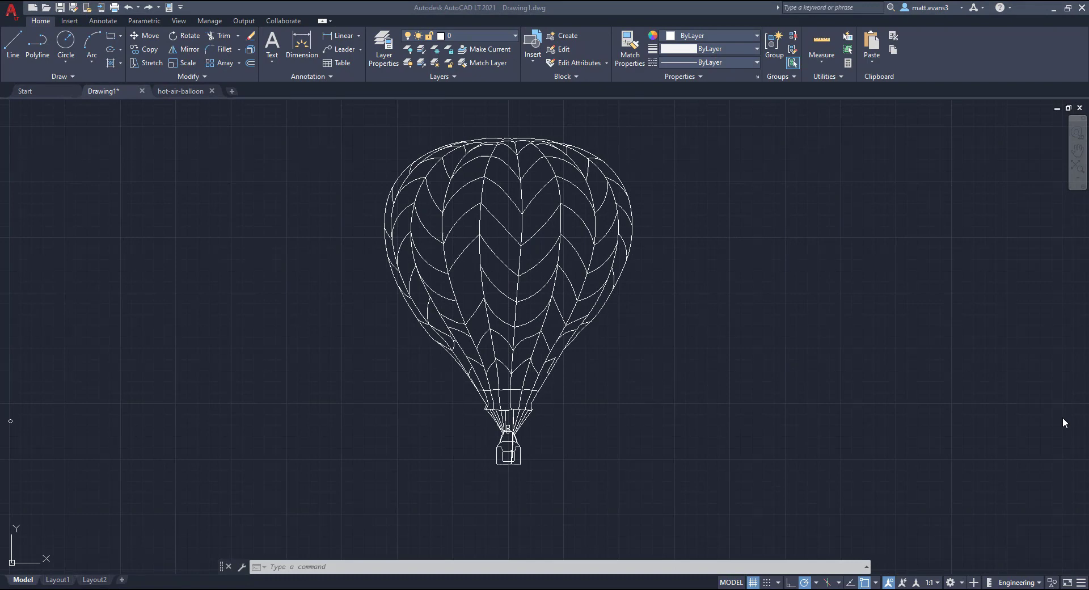
- Explode the bound balloon block into separate objects and select a single curve on its right half
left_click(713, 302)
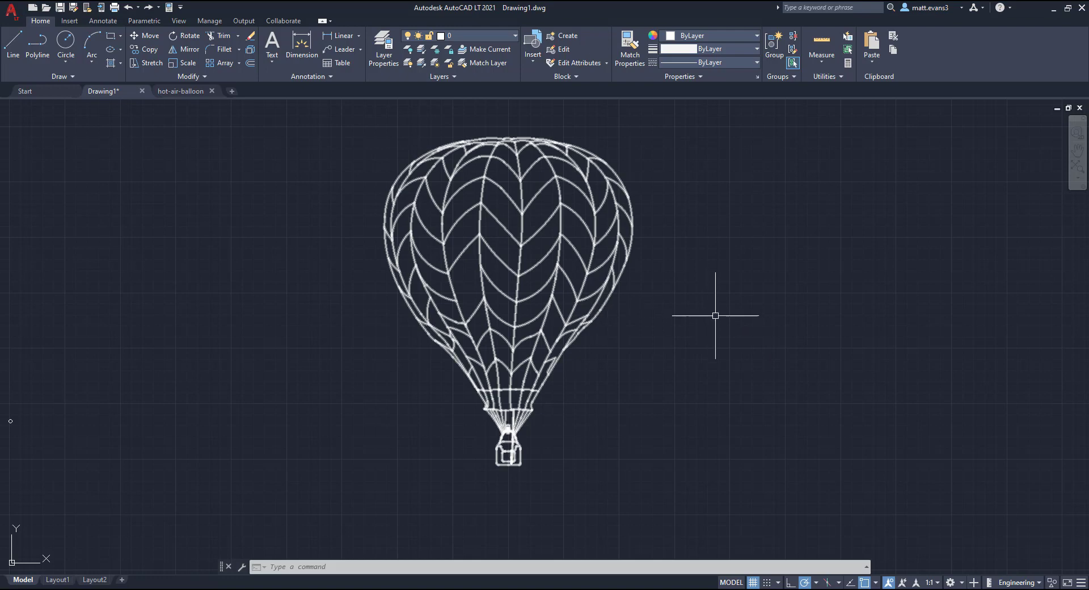
type("EXPLODE")
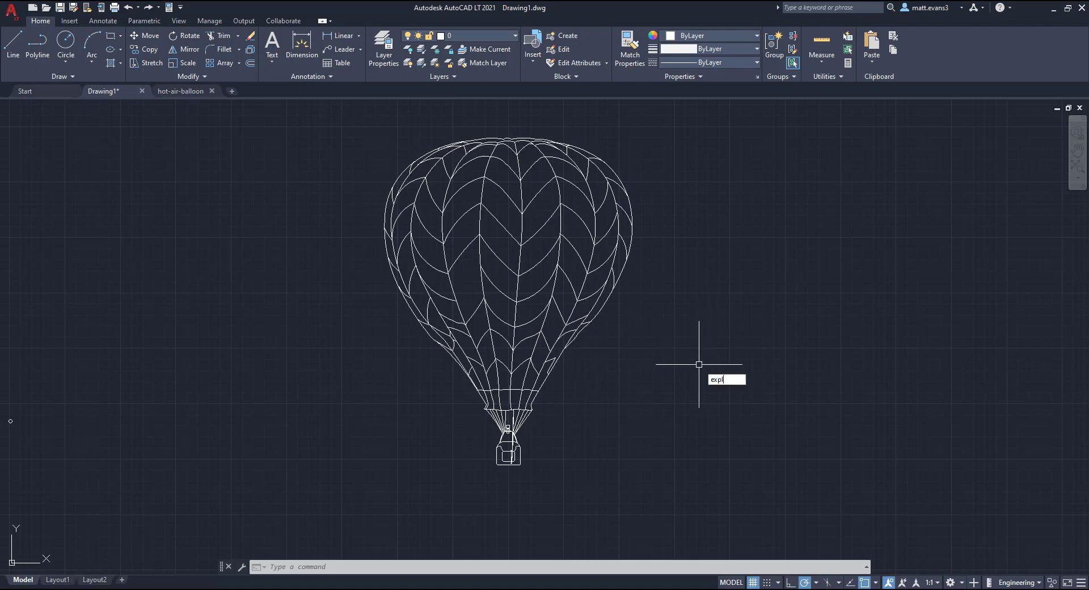
key("Return")
left_click(568, 279)
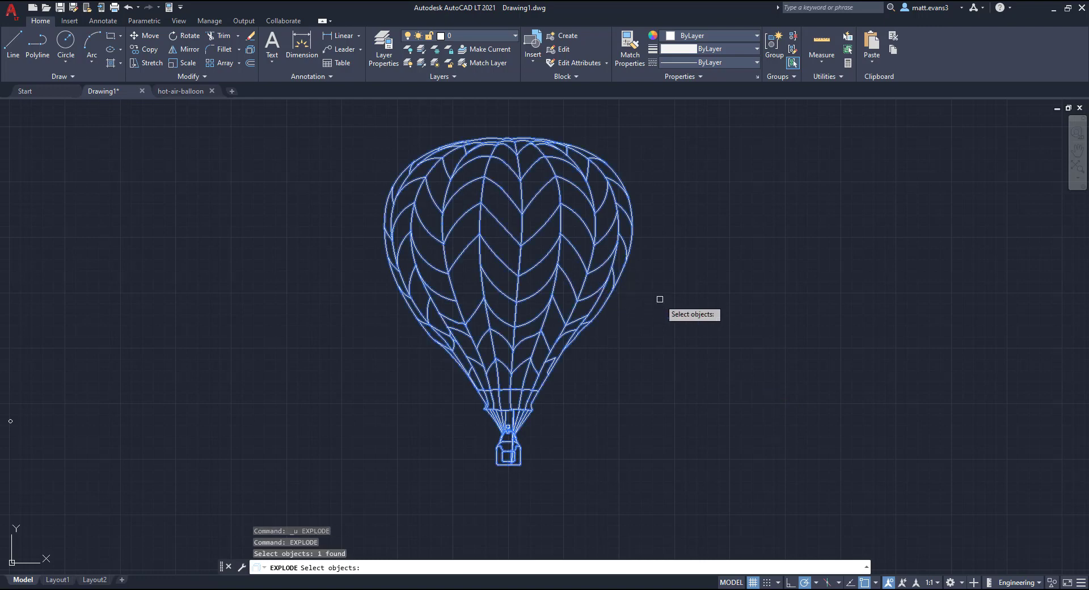
key("Return")
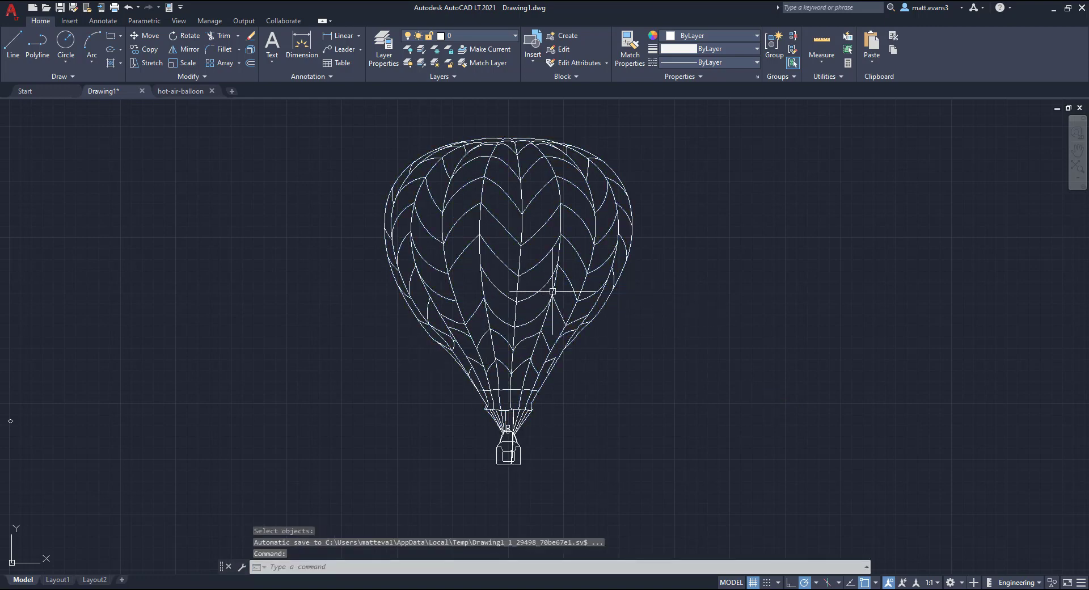
left_click(571, 282)
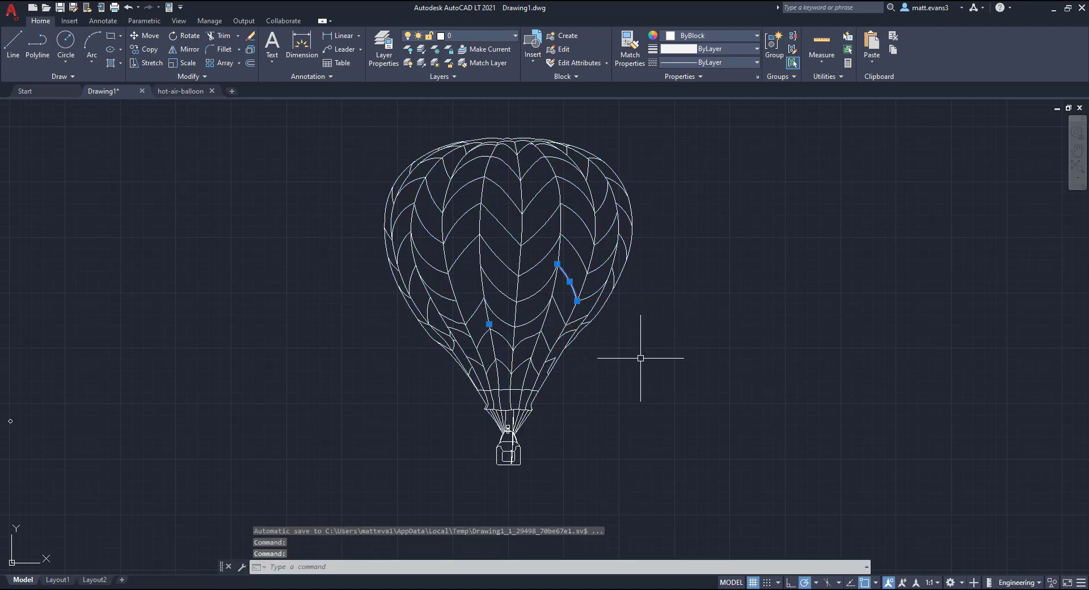